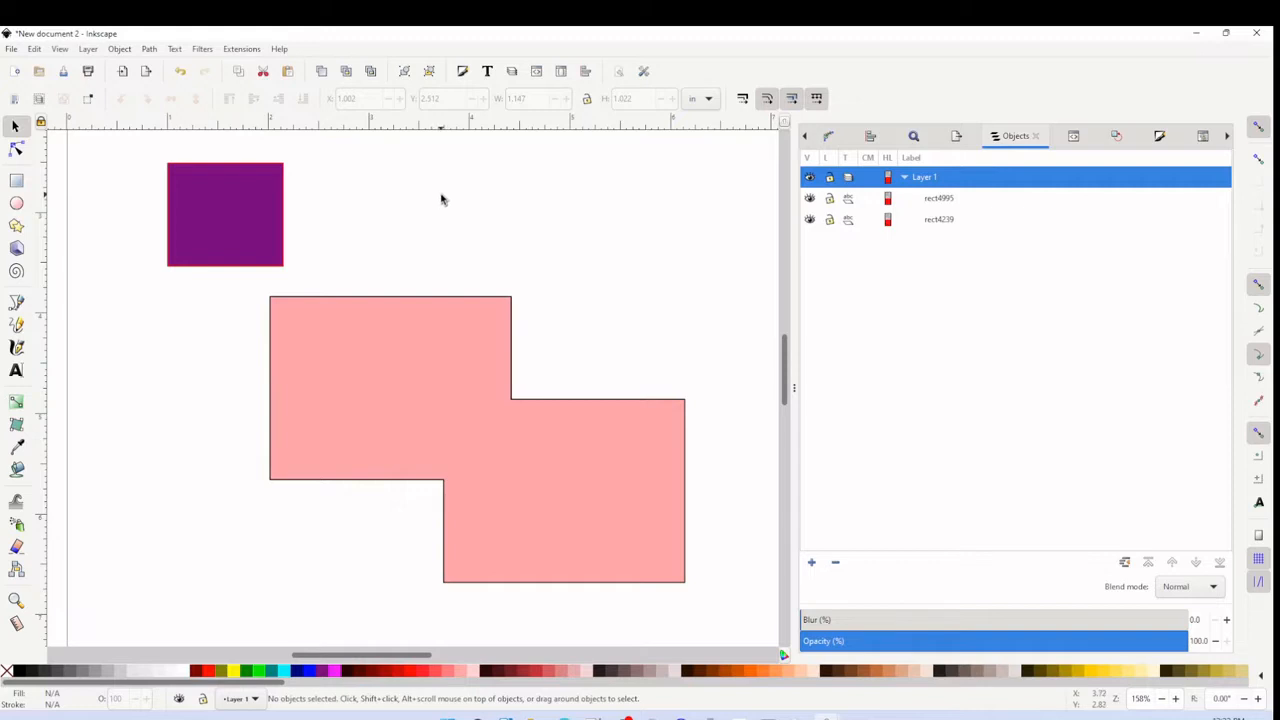
# Select the pink shape and the purple square together and select all of their nodes.
pyautogui.click(418, 366)
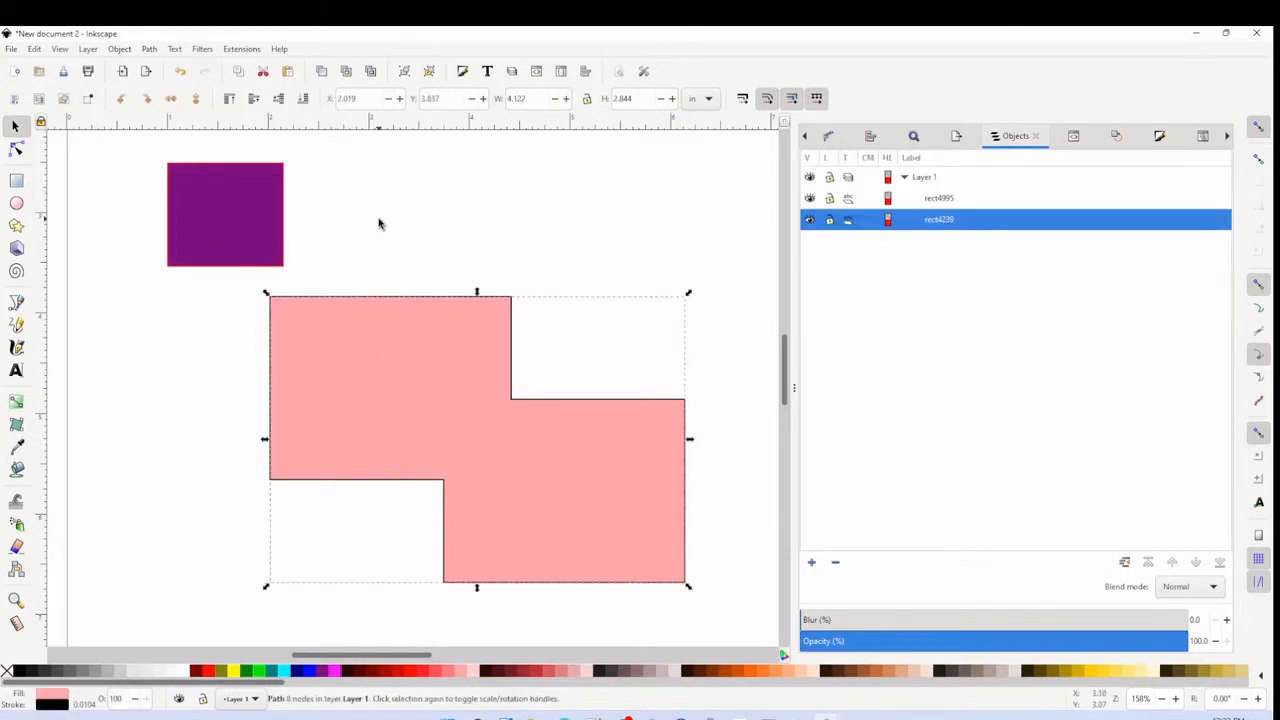
pyautogui.click(386, 220)
pyautogui.click(380, 331)
pyautogui.keyDown('shift'); pyautogui.click(257, 221); pyautogui.keyUp('shift')
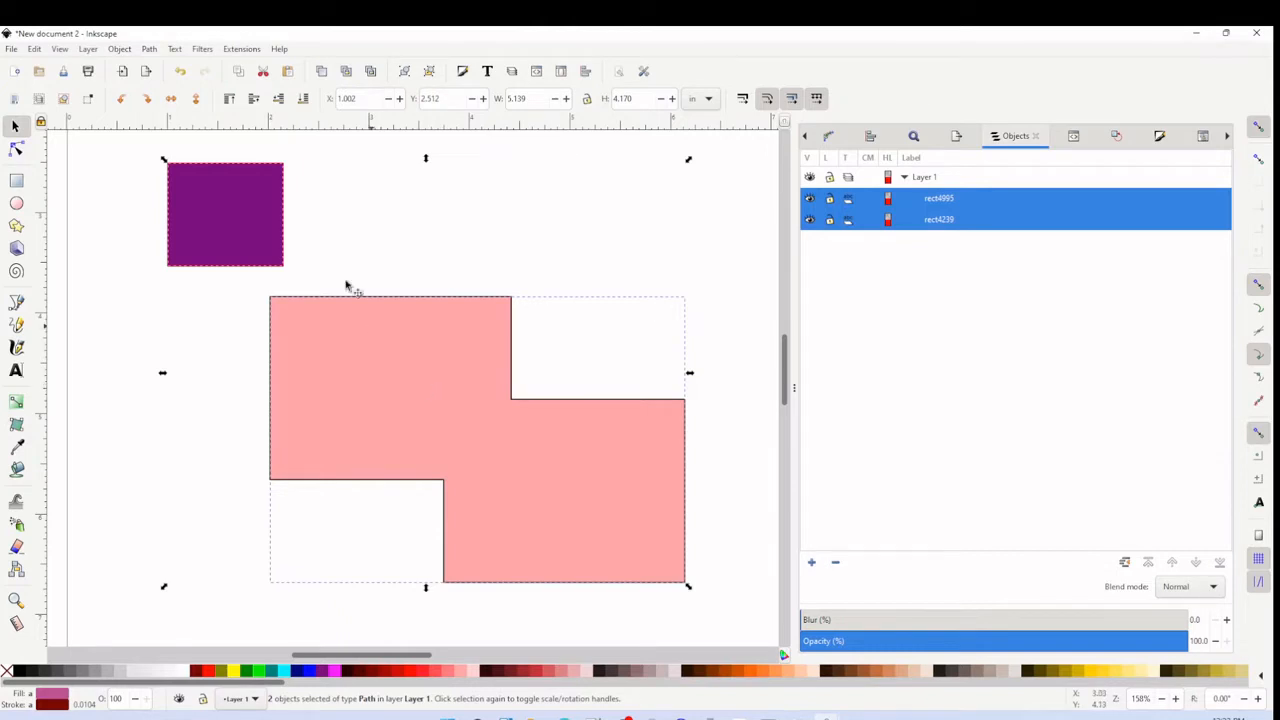
pyautogui.press('n')
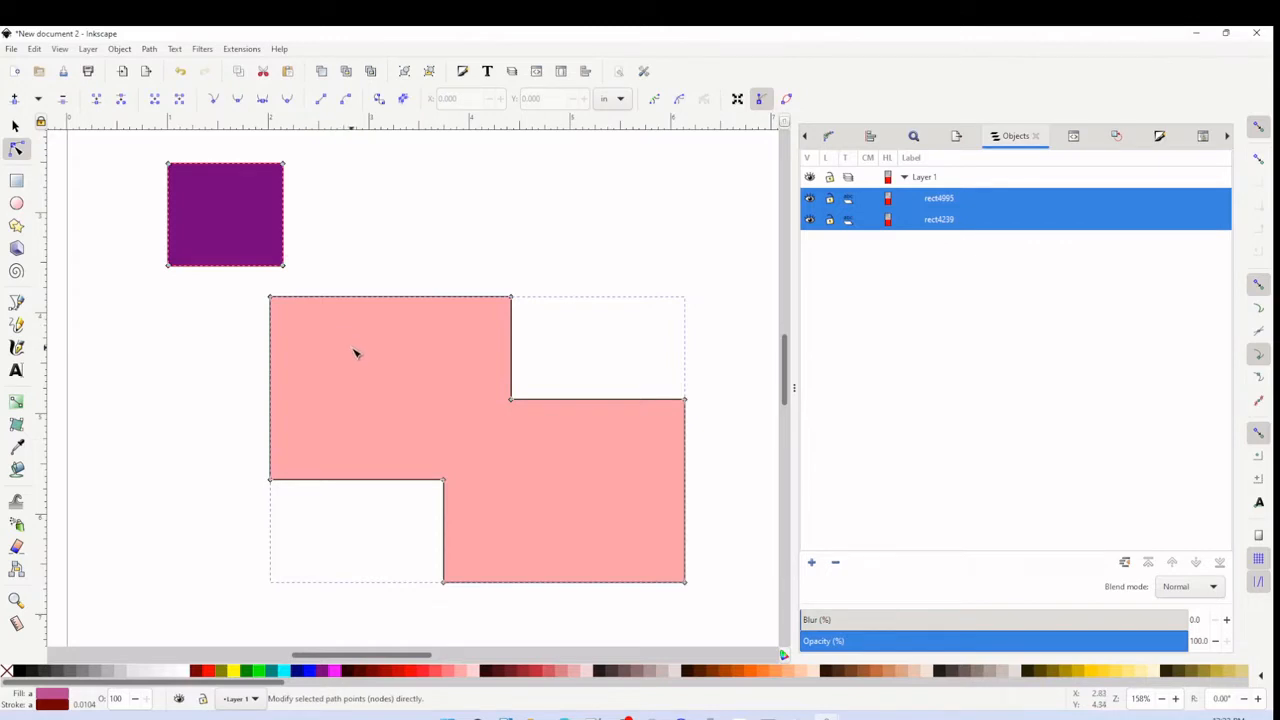
pyautogui.hotkey('ctrl', 'a')
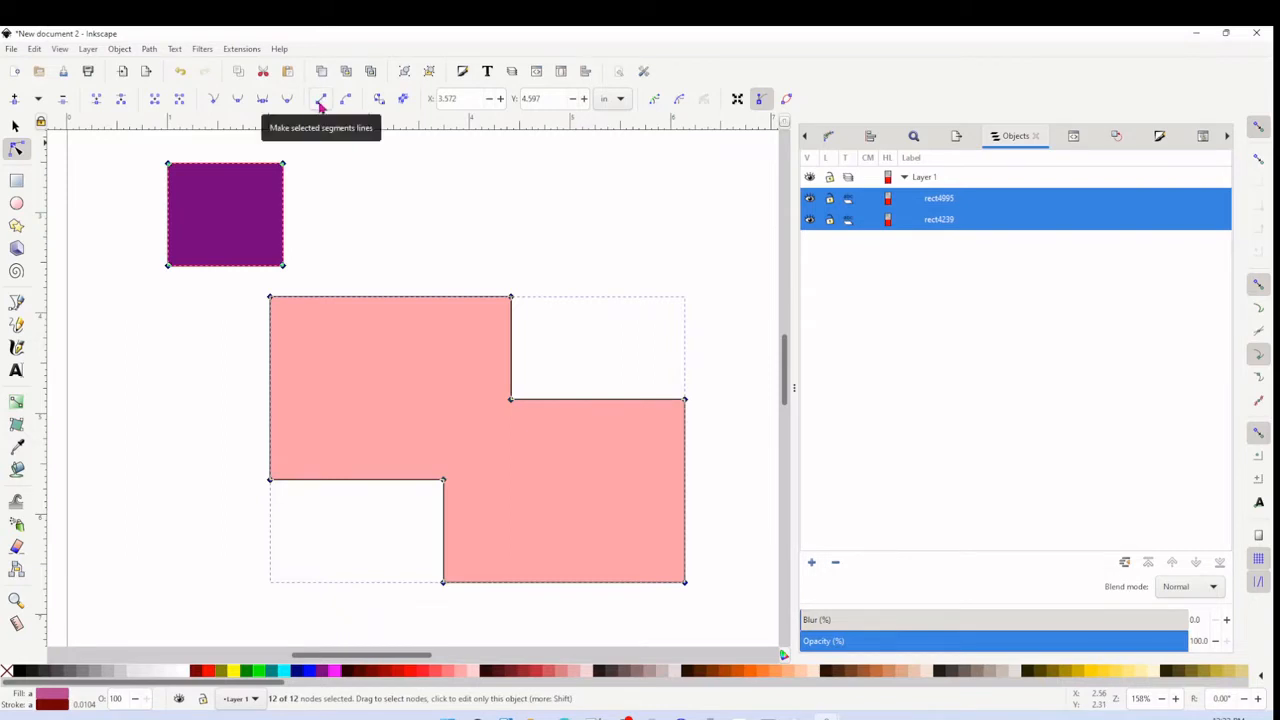
# Bend the pink shape's horizontal lower-left edge downward into a shallow curve.
pyautogui.click(500, 229)
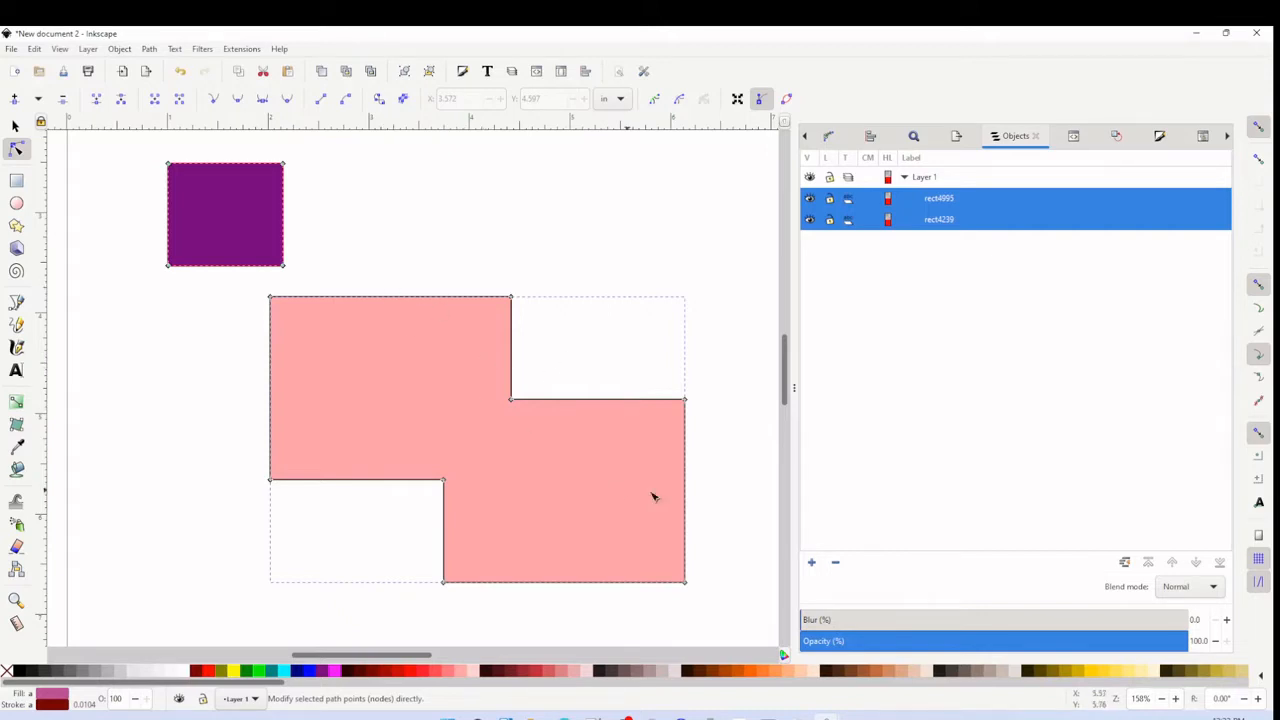
pyautogui.click(358, 481)
pyautogui.moveTo(358, 481); pyautogui.dragTo(356, 507)
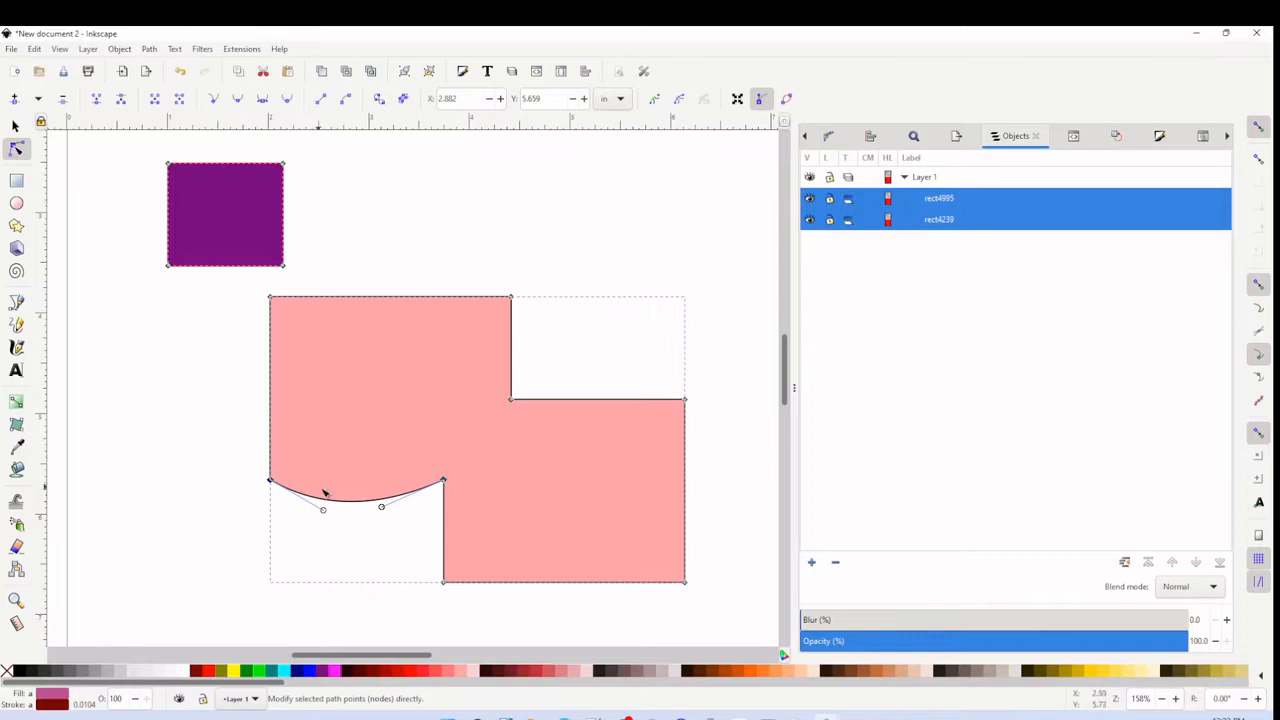
# Insert new nodes along the pink shape's curved edge three times over and convert its segments to straight lines.
pyautogui.click(15, 100)
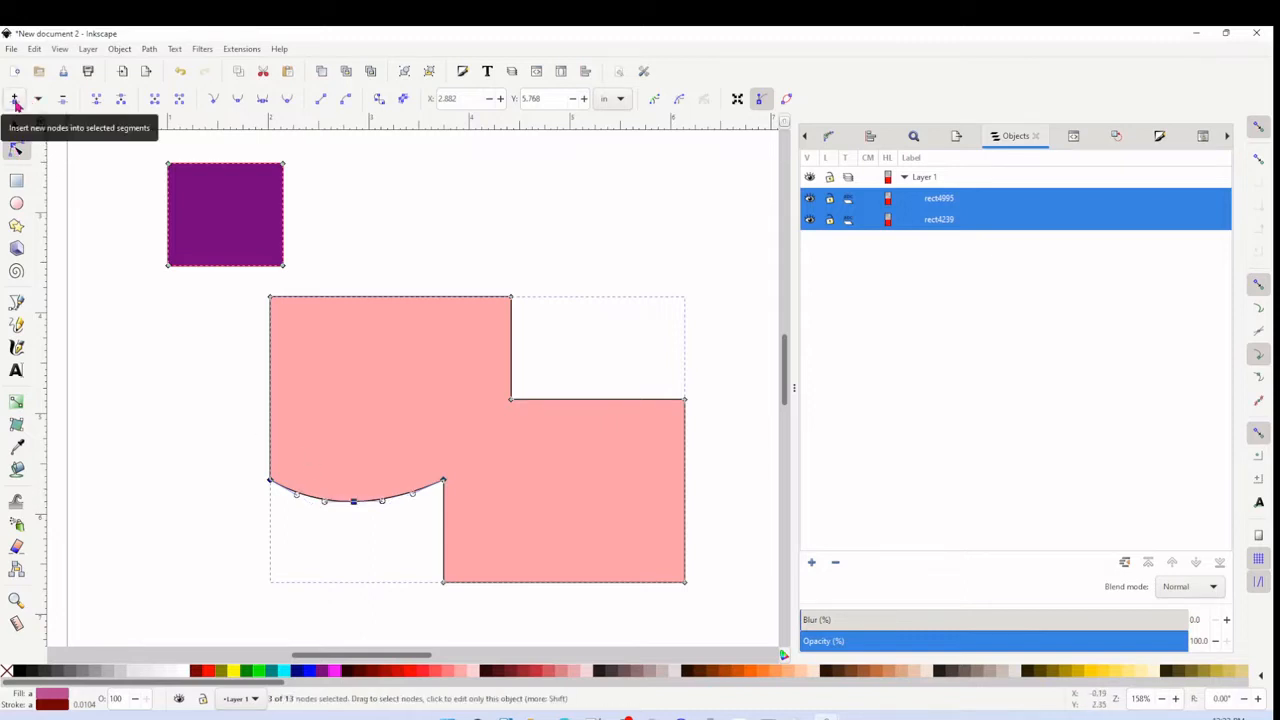
pyautogui.click(15, 100)
pyautogui.click(15, 100)
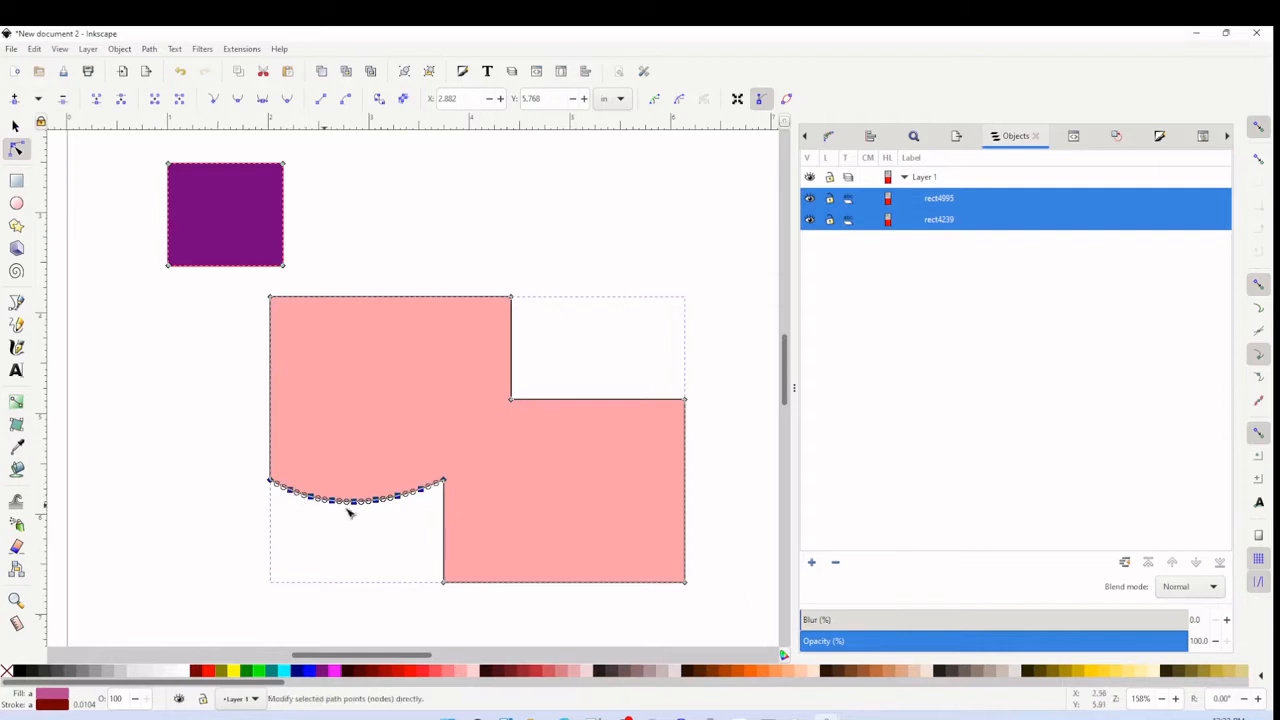
pyautogui.click(321, 100)
pyautogui.click(15, 128)
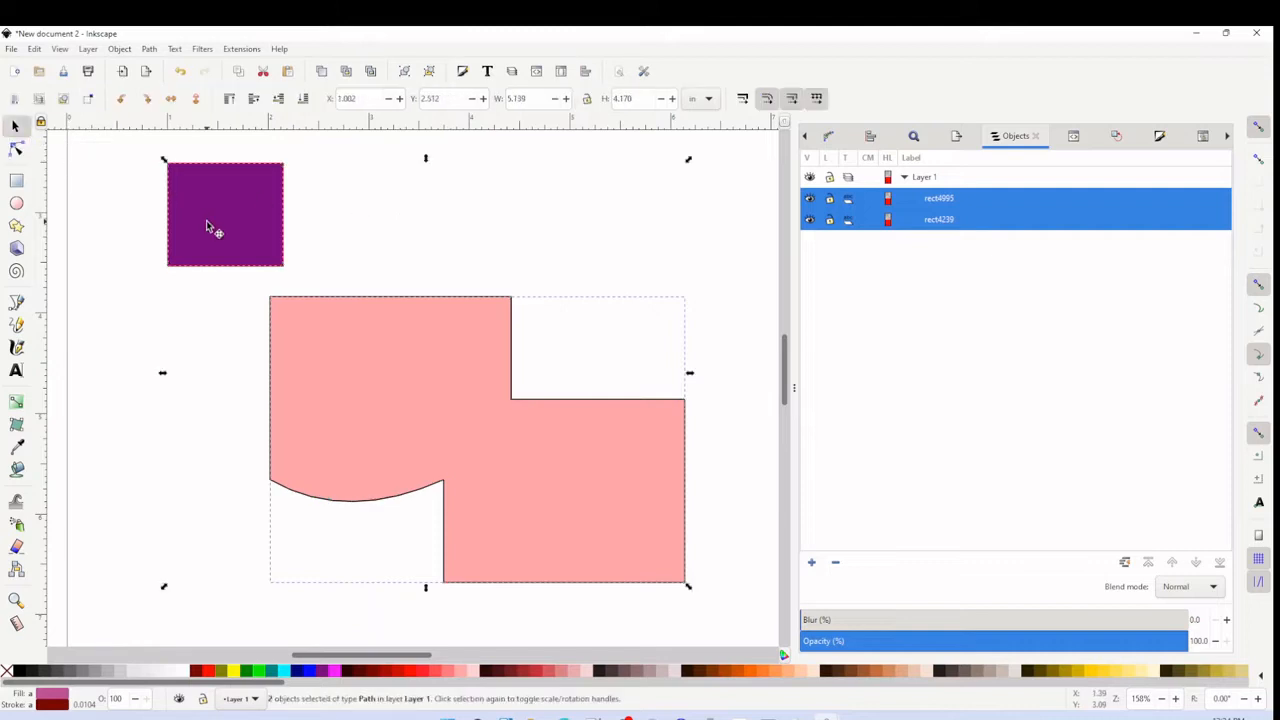
# Move the purple square into the lower-right part of the pink shape and cut it out with Difference.
pyautogui.click(363, 194)
pyautogui.moveTo(245, 205); pyautogui.dragTo(600, 484)
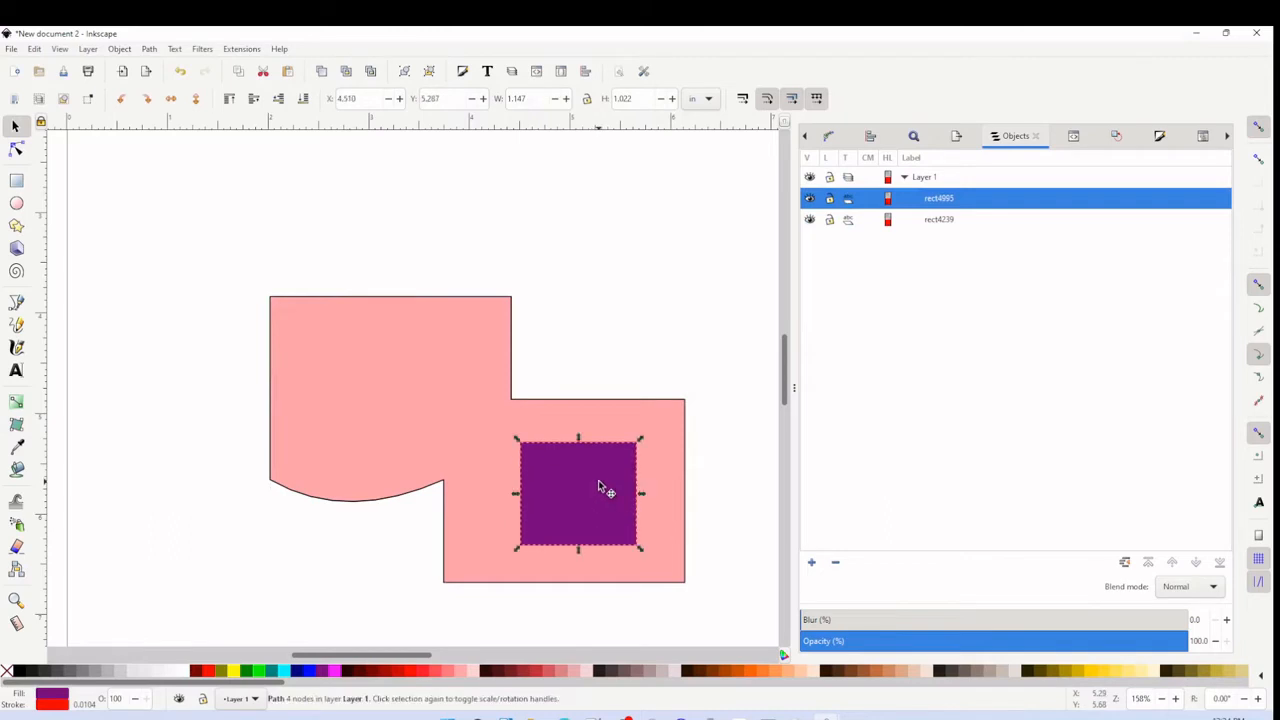
pyautogui.keyDown('shift'); pyautogui.click(610, 418); pyautogui.keyUp('shift')
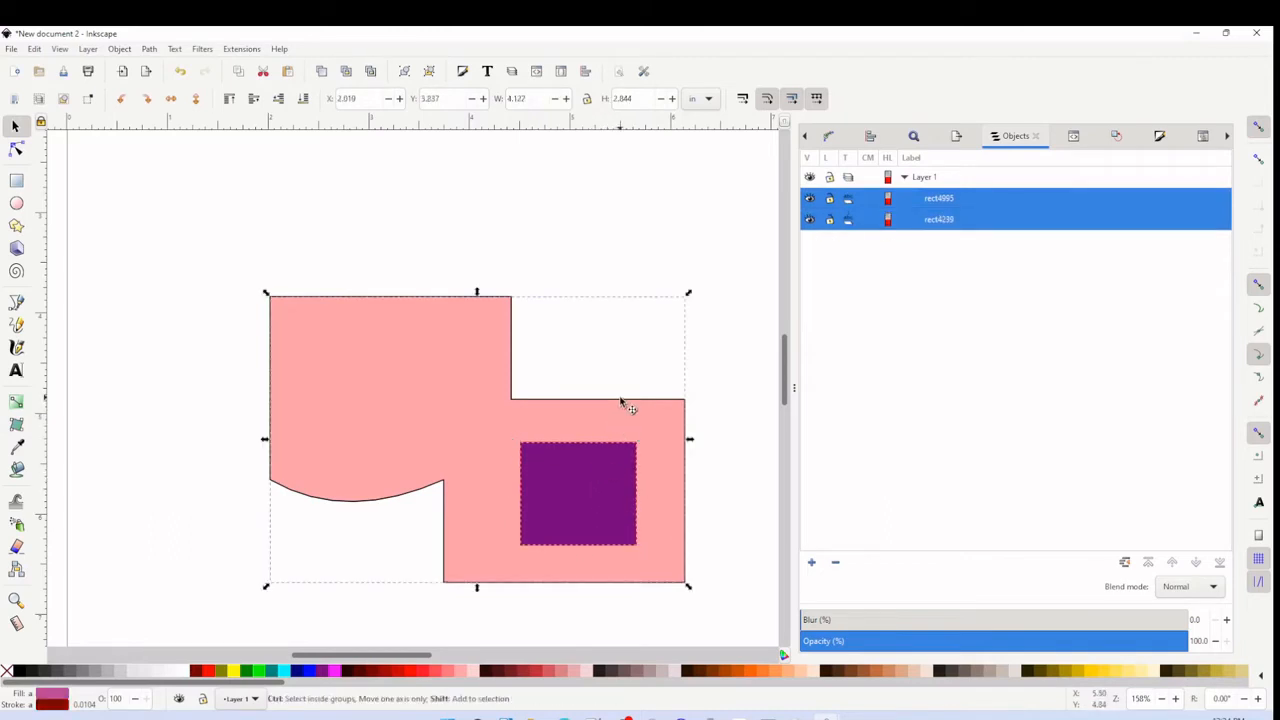
pyautogui.hotkey('ctrl', '-')
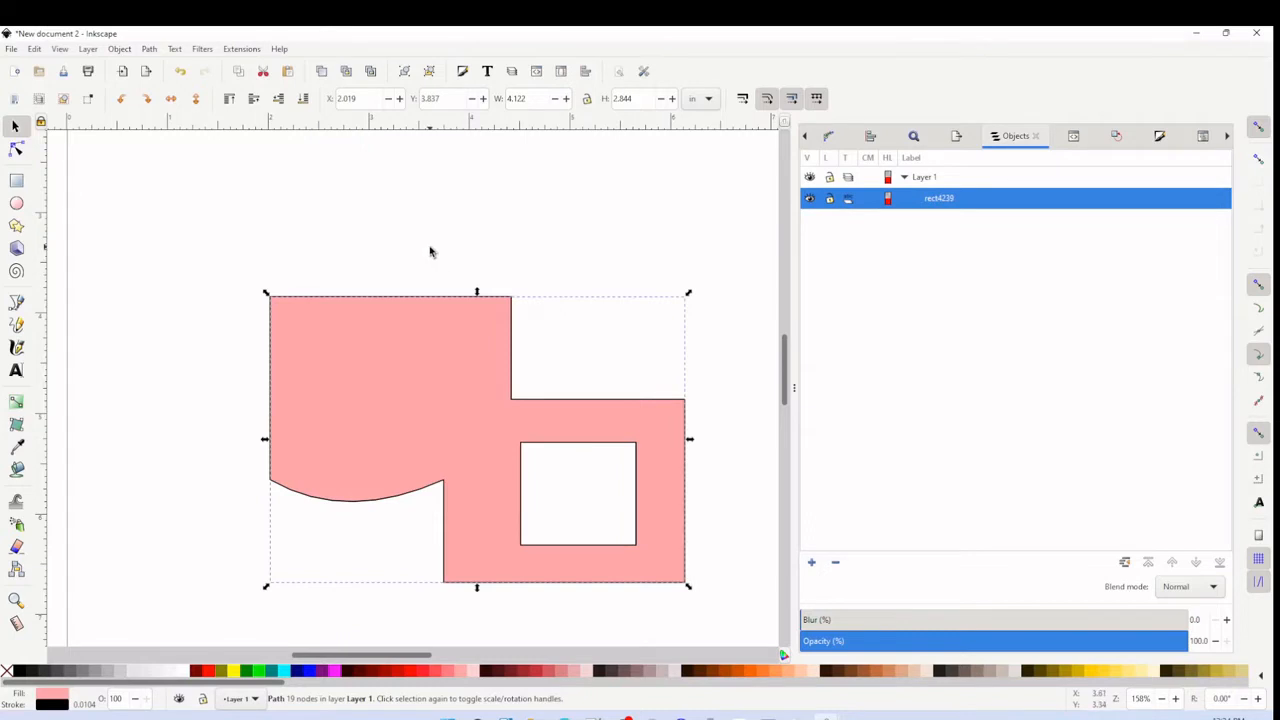
pyautogui.press('Escape')
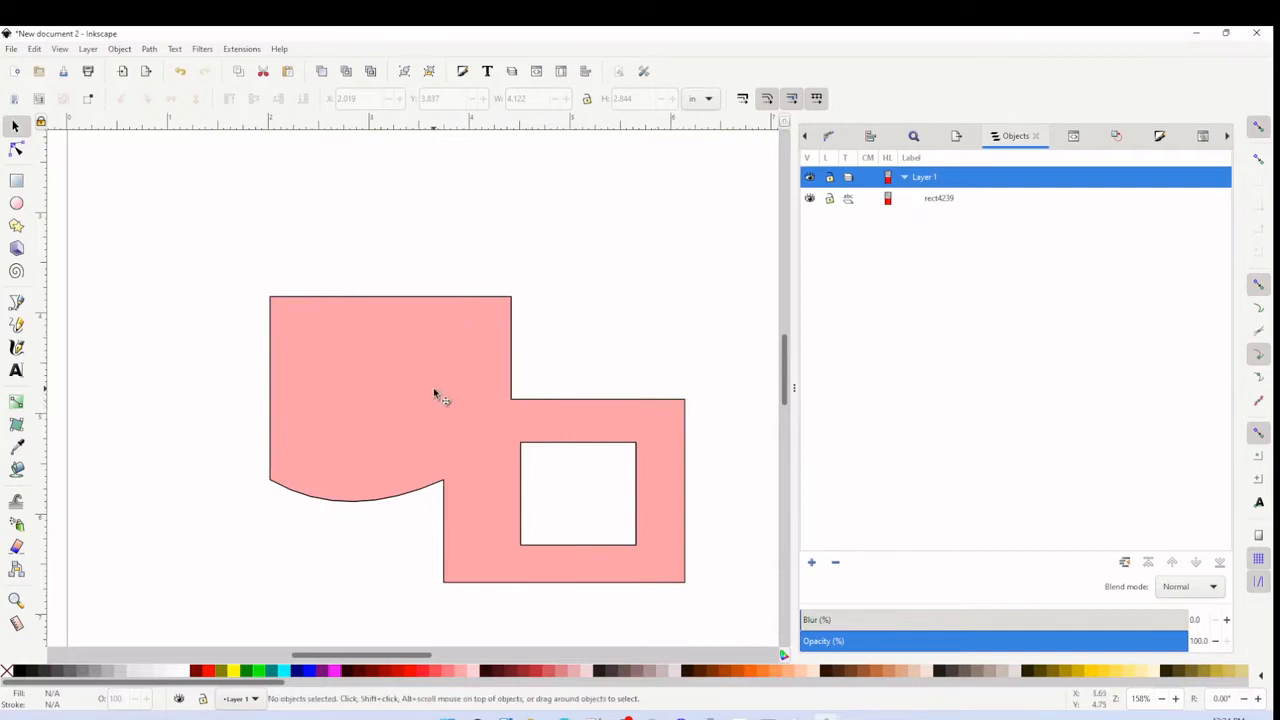
# Open the Tabgen papercraft extension for the pink shape and set the tab height to 0.250.
pyautogui.click(386, 379)
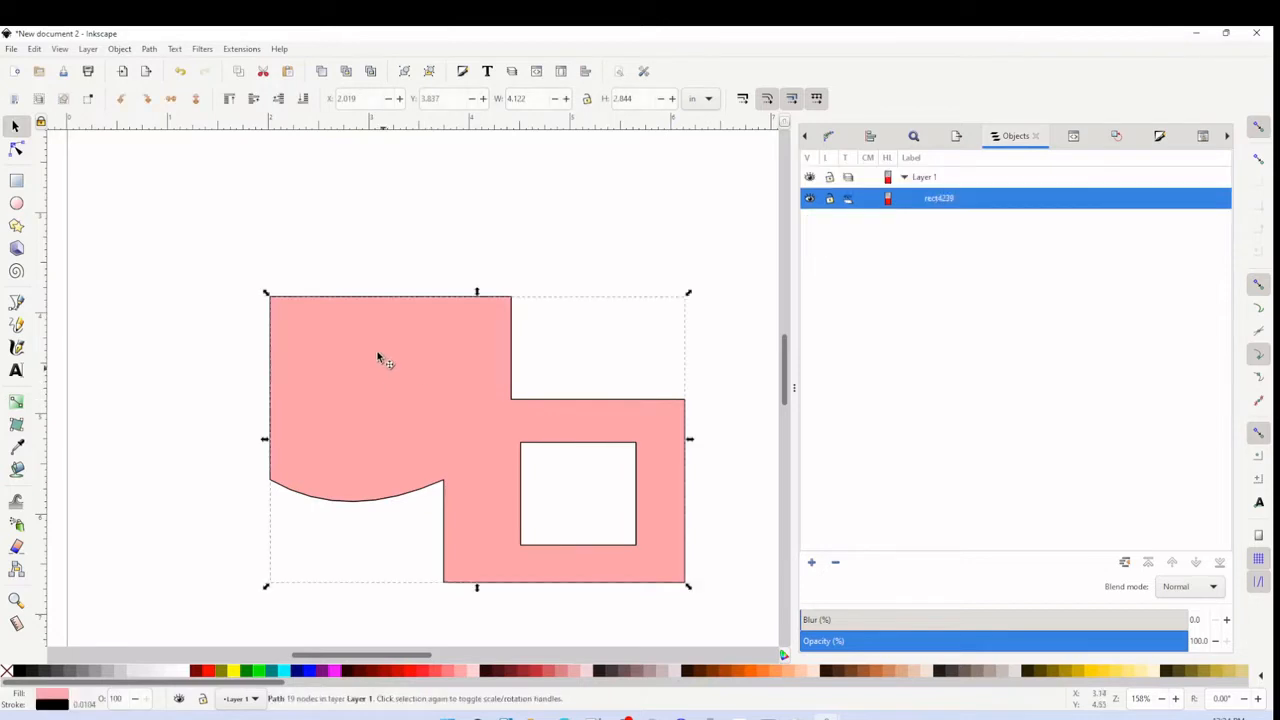
pyautogui.click(242, 49)
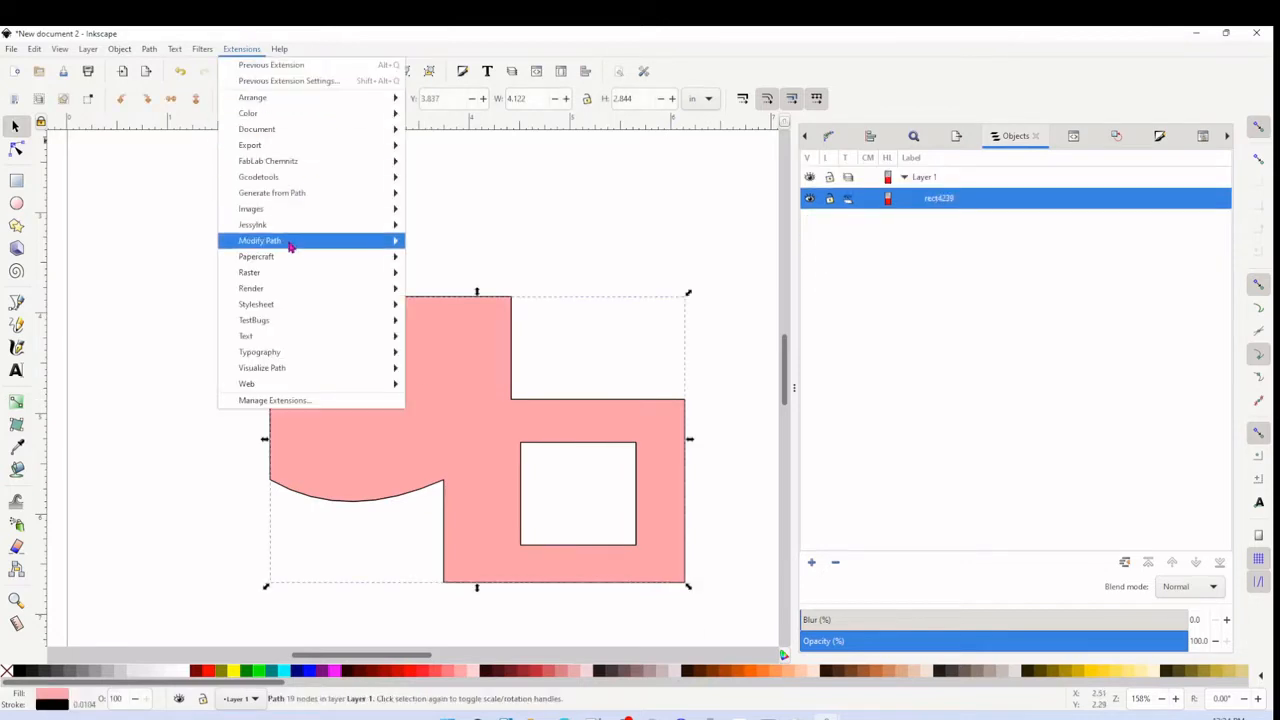
pyautogui.moveTo(284, 257)
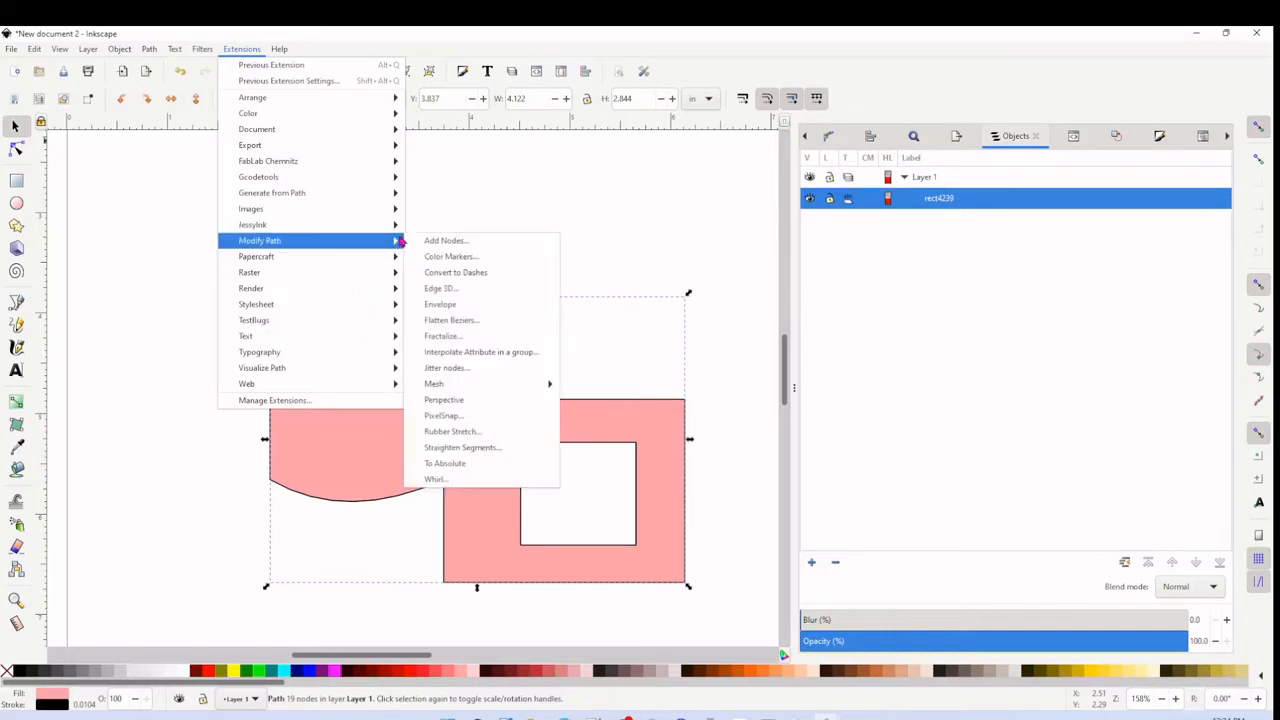
pyautogui.moveTo(398, 257)
pyautogui.click(436, 369)
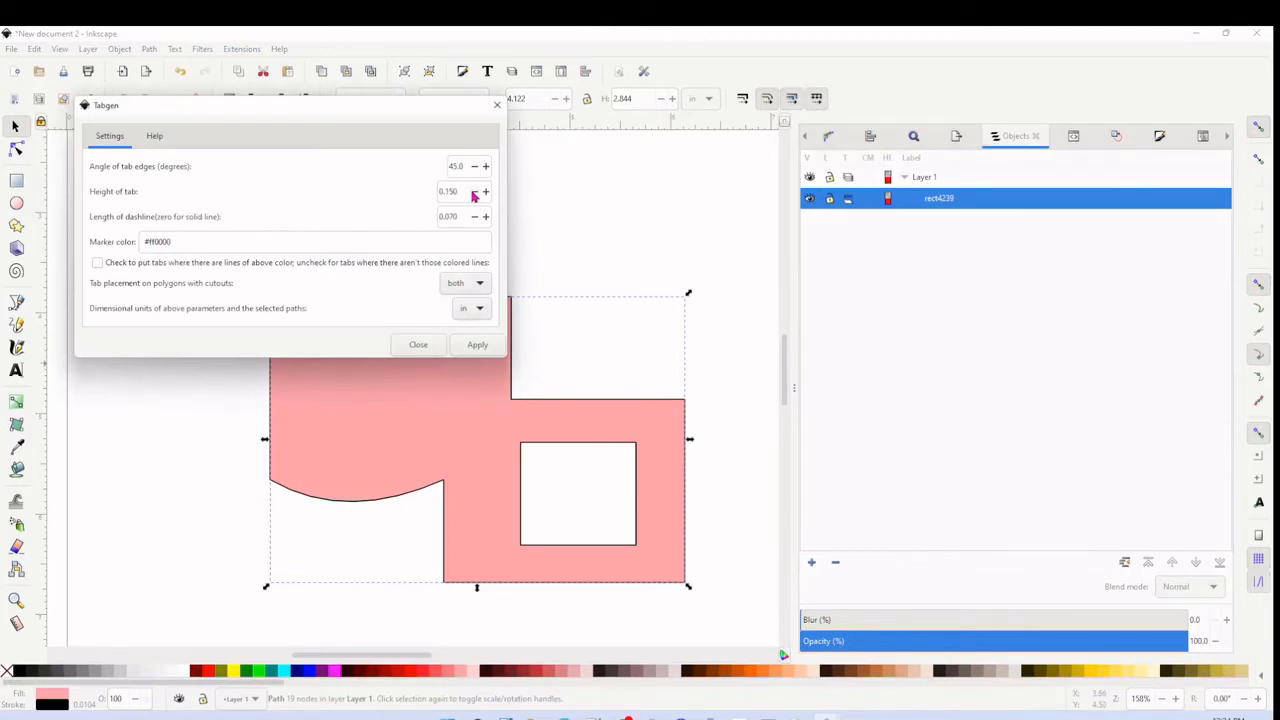
pyautogui.click(451, 191)
pyautogui.doubleClick(447, 191)
pyautogui.write('0.2')
pyautogui.press('Tab')
pyautogui.moveTo(201, 244); pyautogui.dragTo(151, 246)
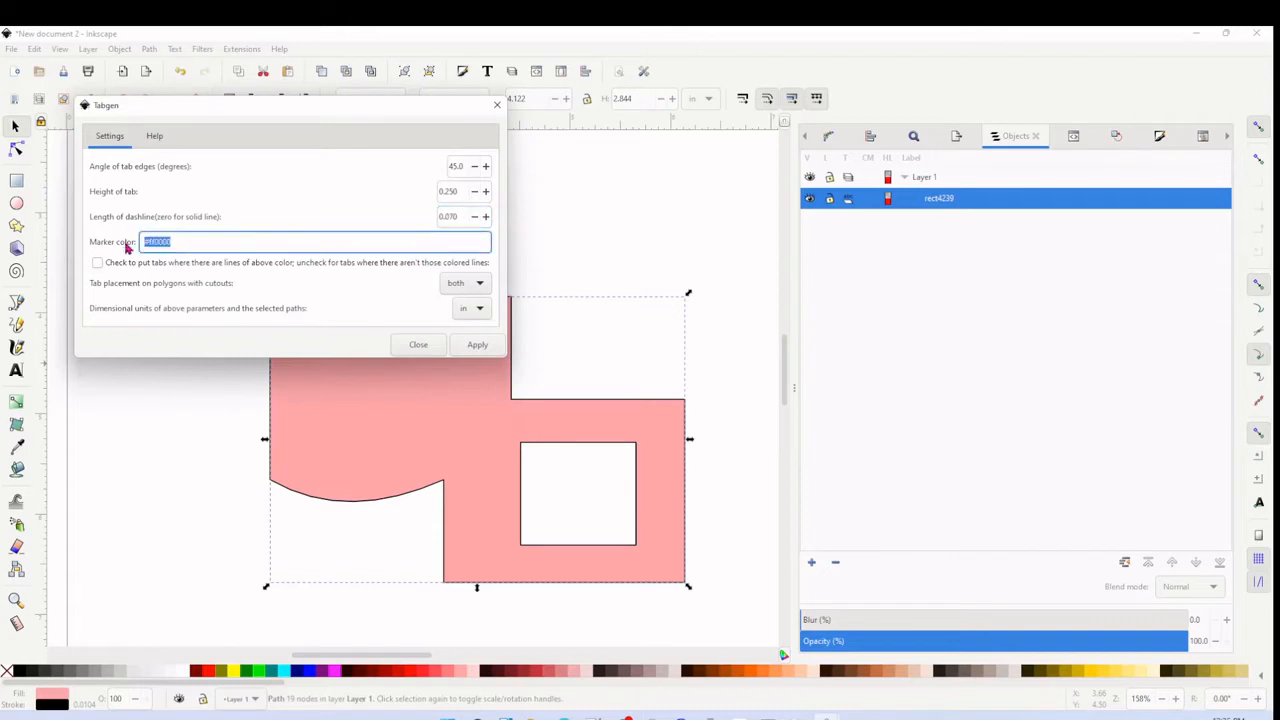
pyautogui.click(190, 241)
# Generate tabs on the pink shape with the tab placement set to outside.
pyautogui.click(455, 285)
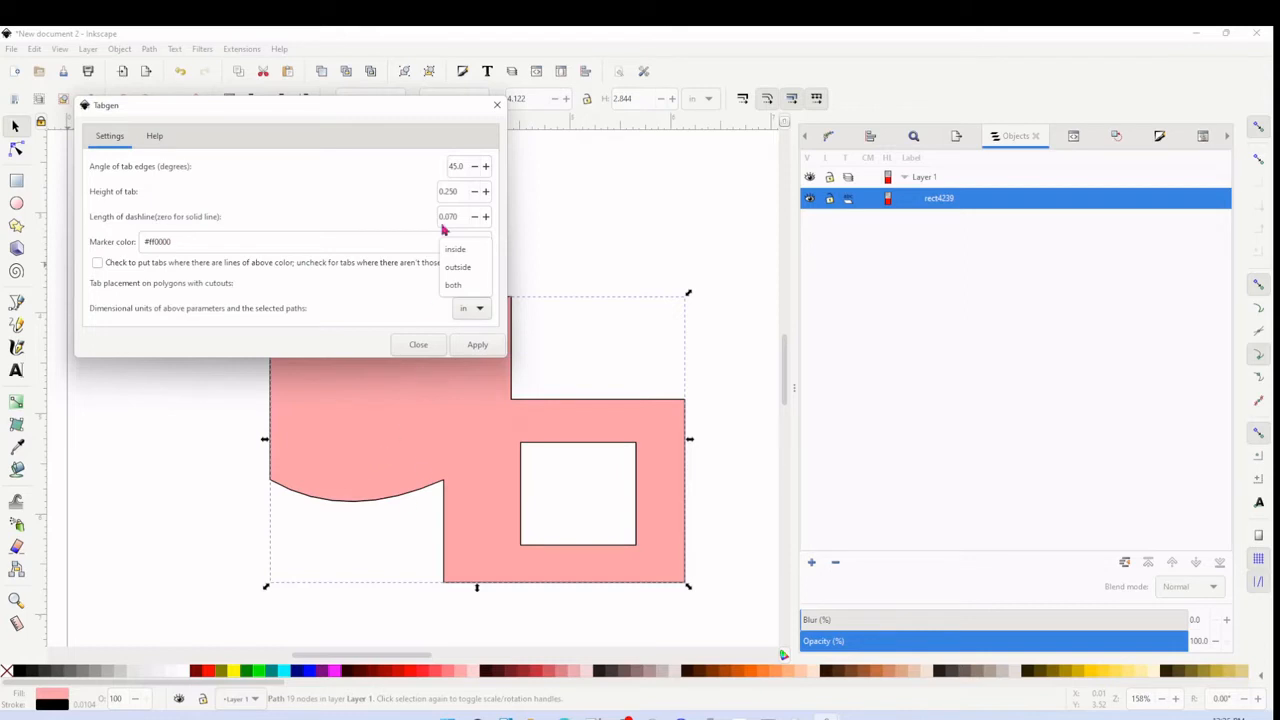
pyautogui.click(466, 266)
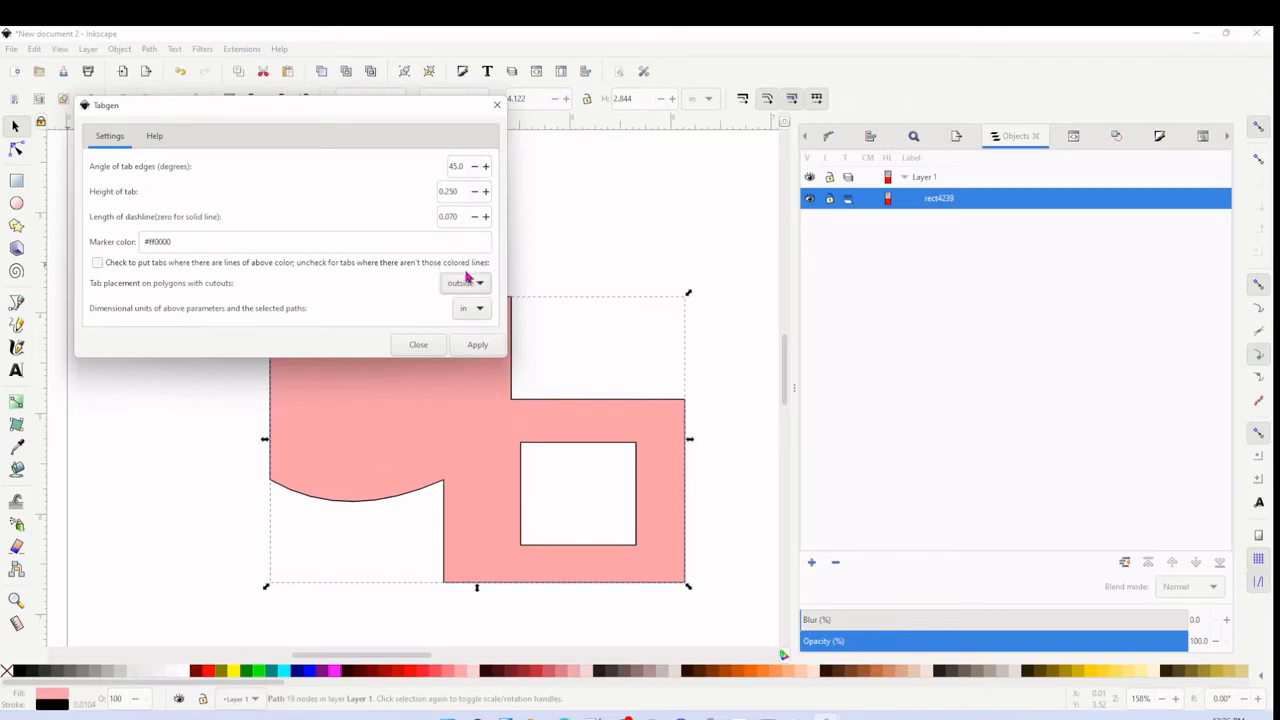
pyautogui.click(479, 345)
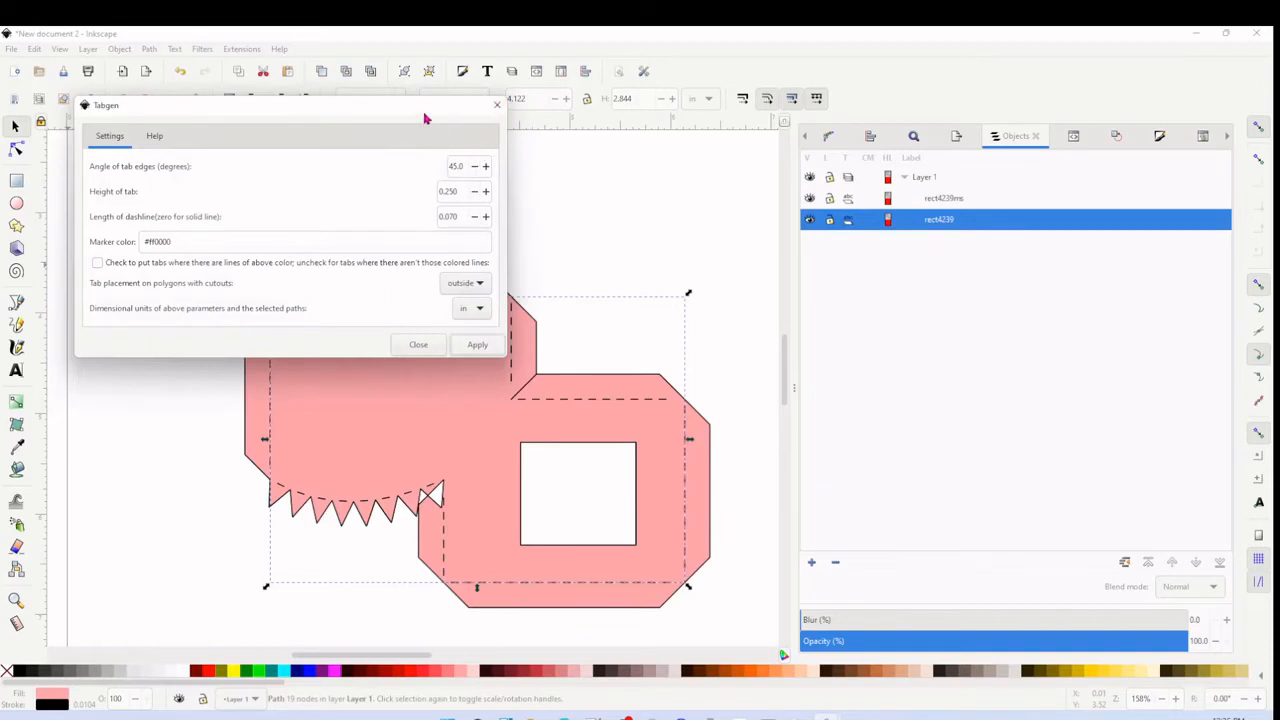
pyautogui.moveTo(425, 118); pyautogui.dragTo(141, 194)
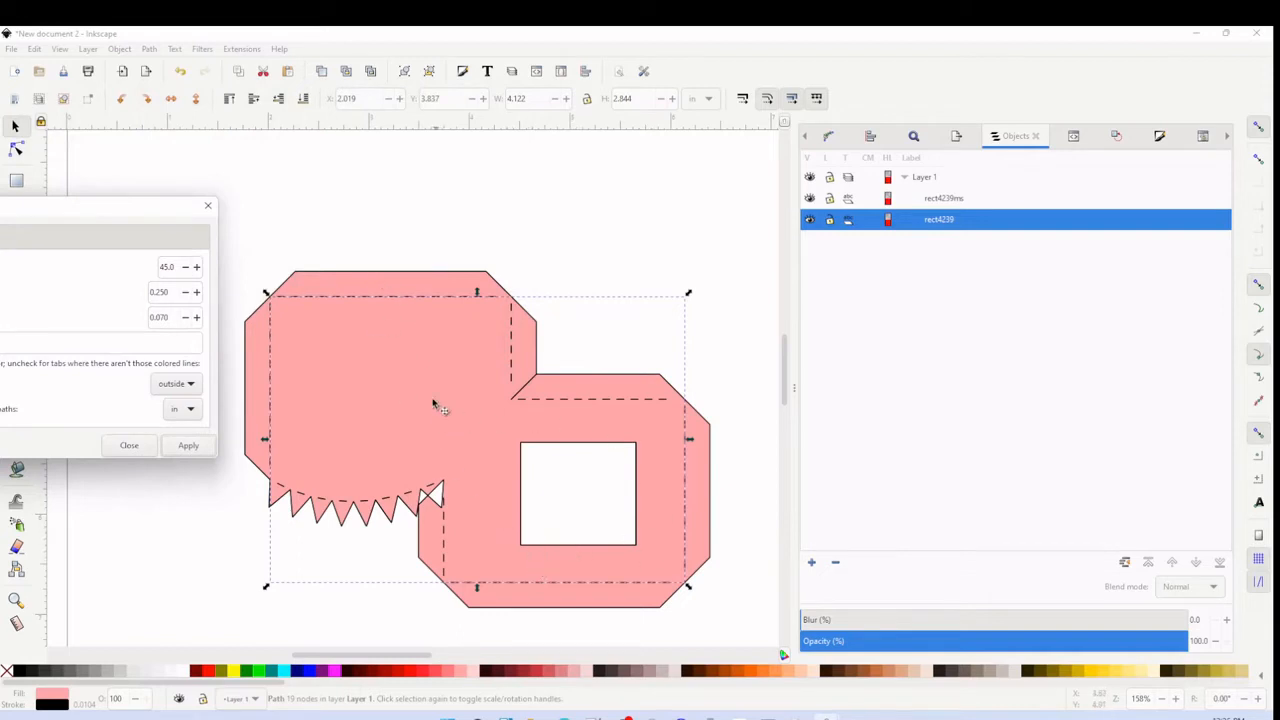
pyautogui.moveTo(113, 208); pyautogui.dragTo(428, 120)
# Return to the drawing, clear the selection and undo the outside tabs.
pyautogui.click(656, 327)
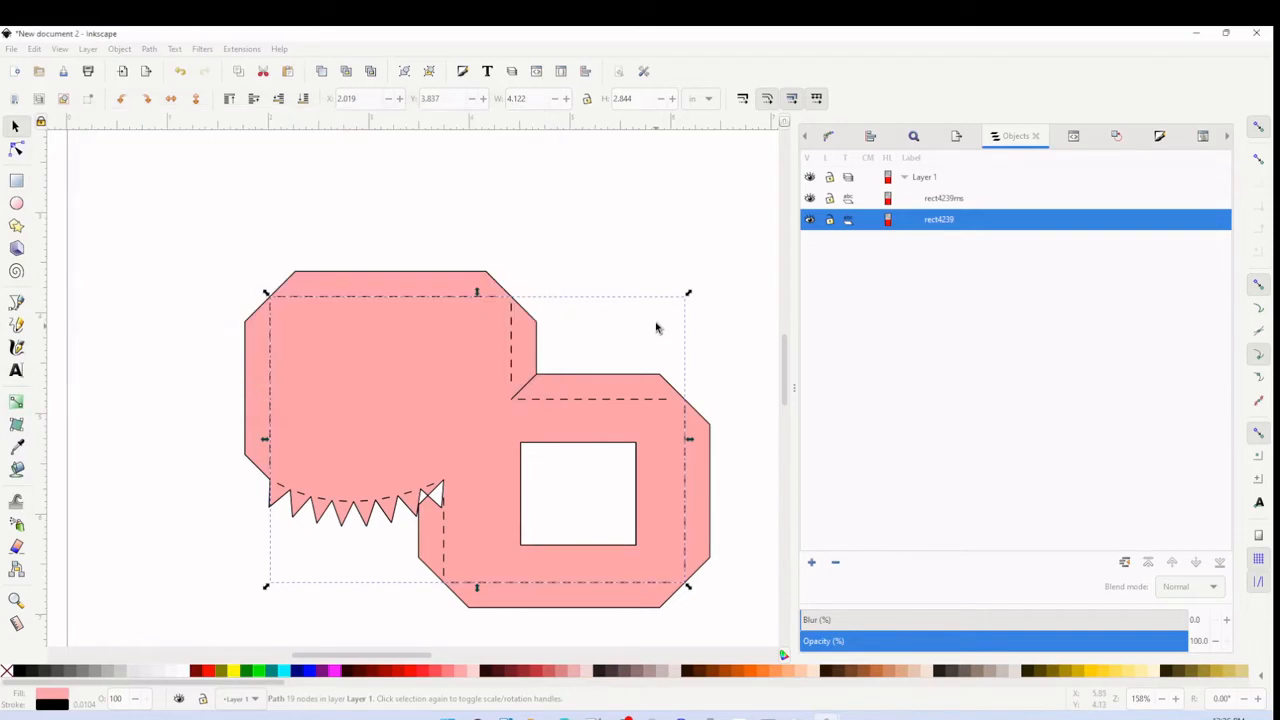
pyautogui.click(655, 316)
pyautogui.hotkey('ctrl', 'z')
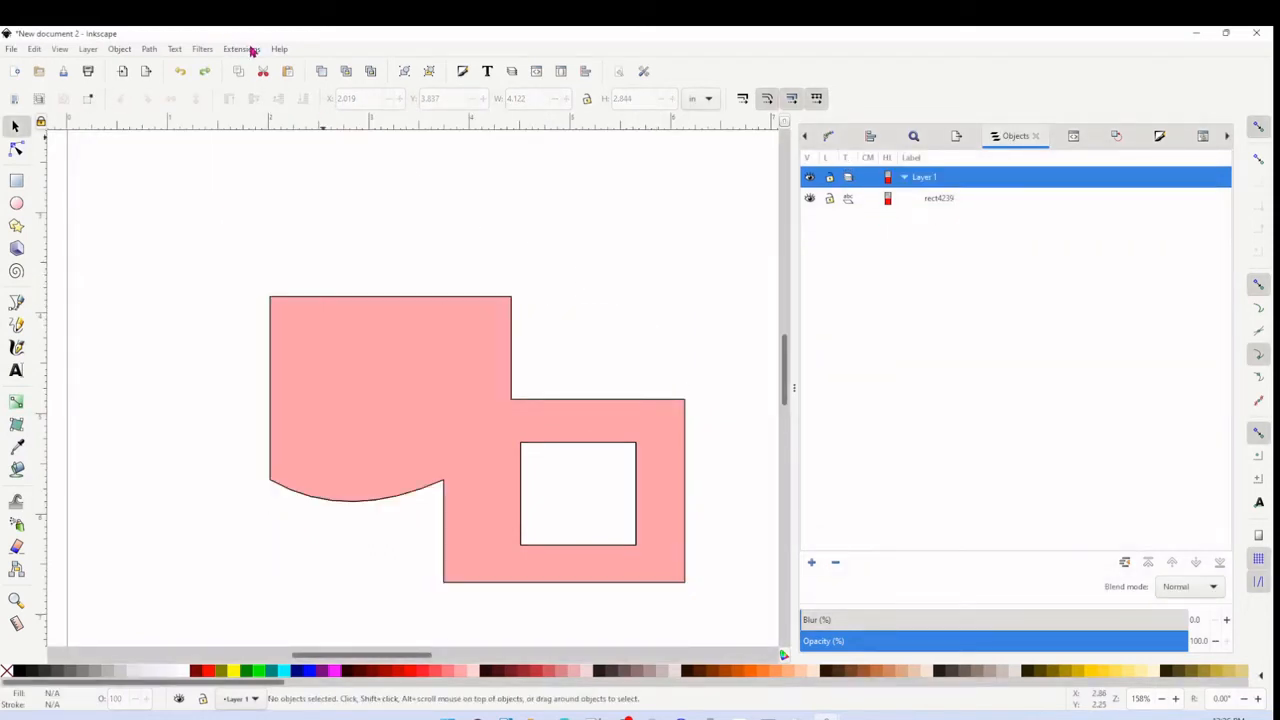
# Reopen the Tabgen settings, set the tab placement to both and try to apply the tabs.
pyautogui.press('alt')
pyautogui.hotkey('alt', 'shift', 'q')
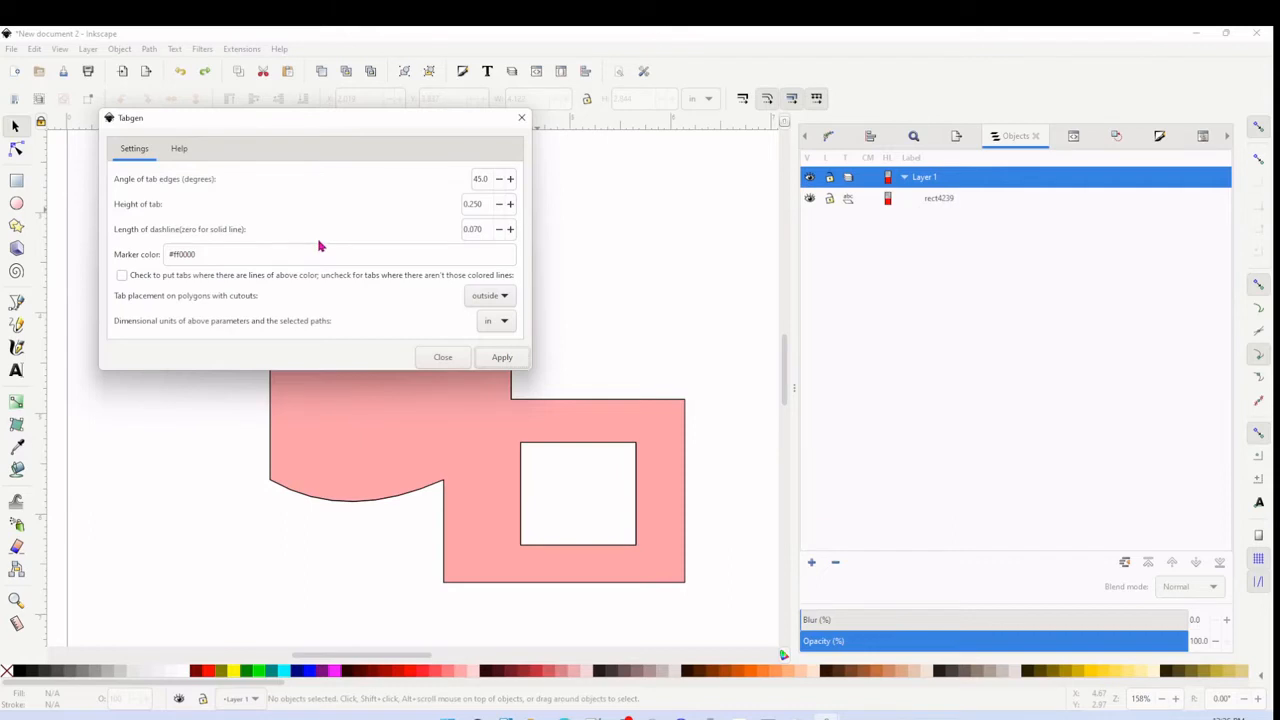
pyautogui.click(491, 301)
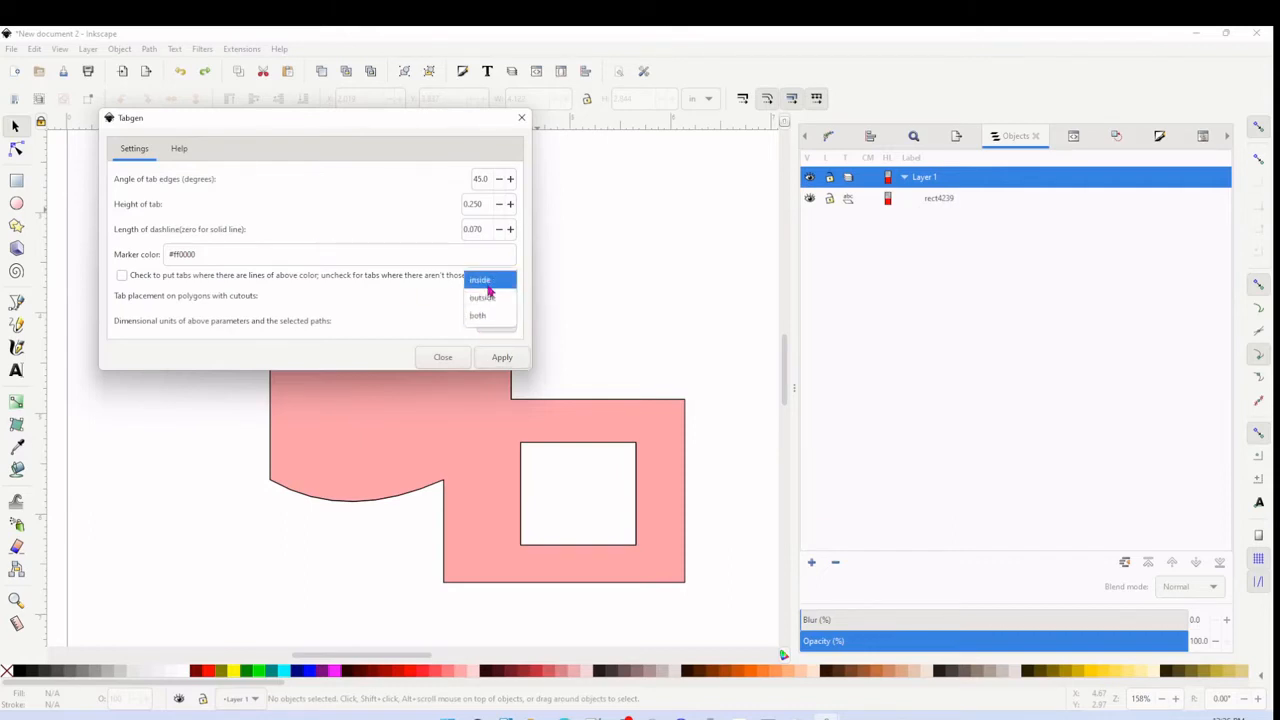
pyautogui.click(490, 316)
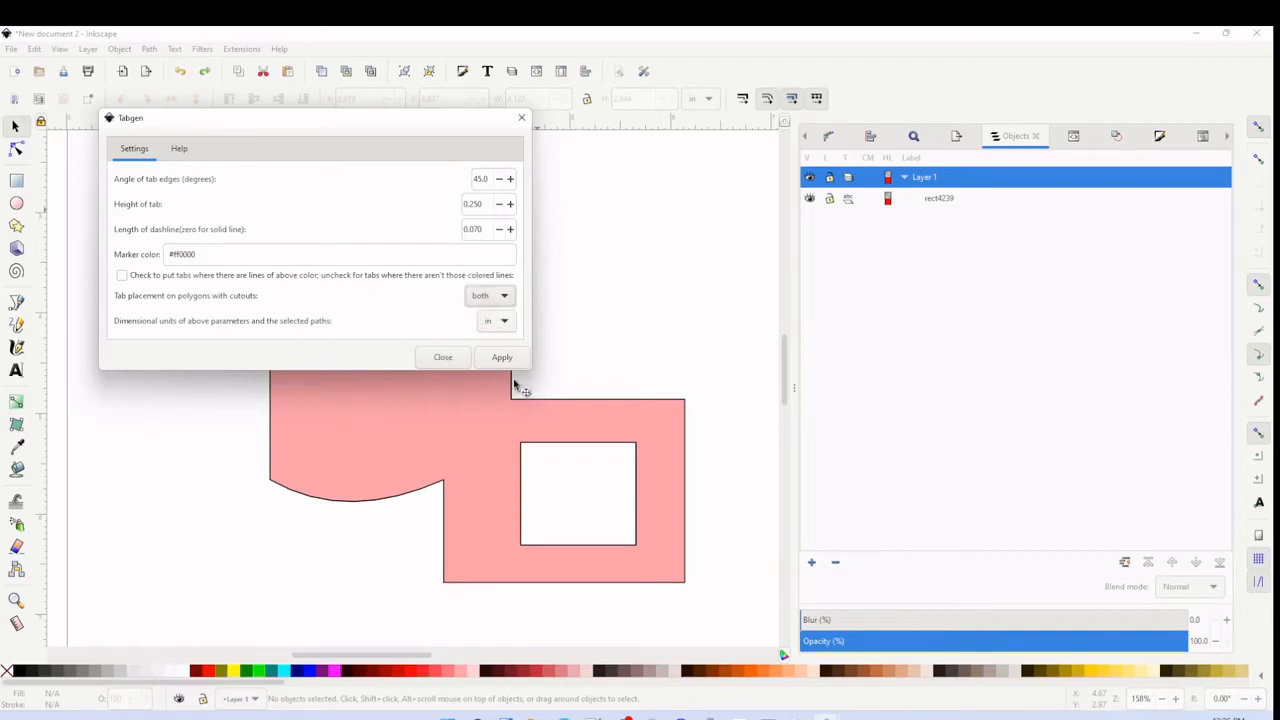
pyautogui.click(501, 364)
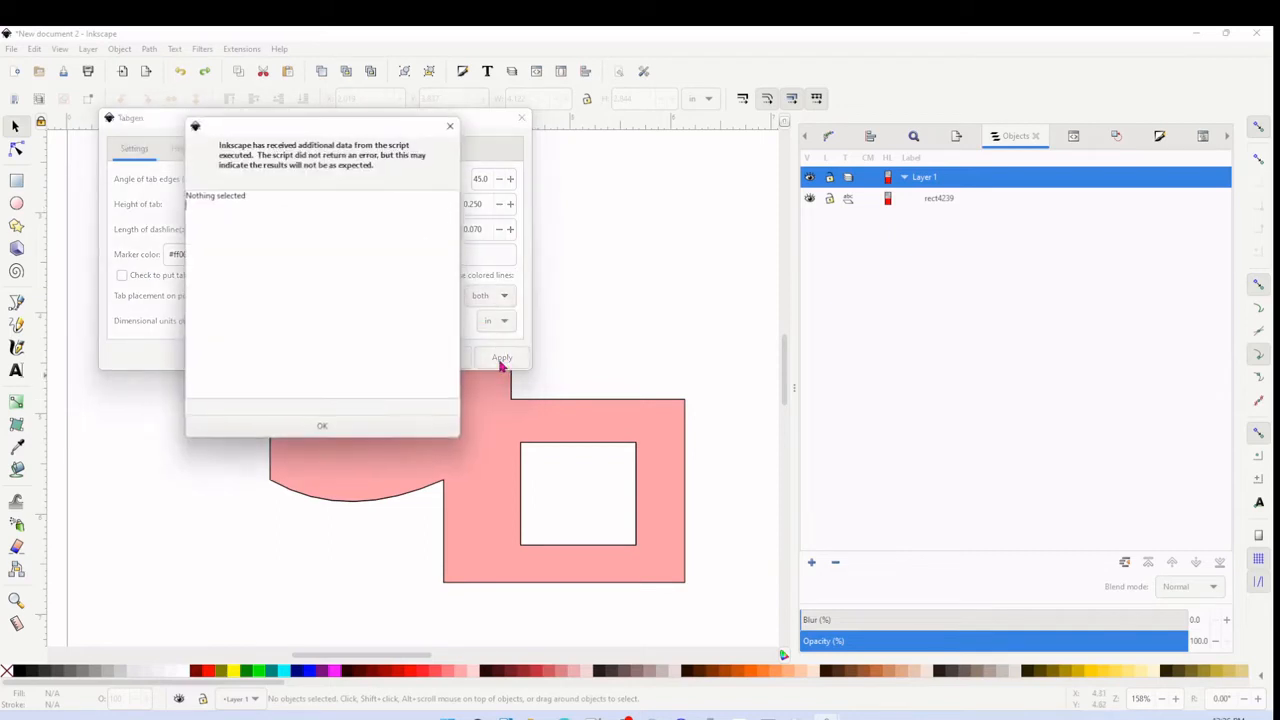
pyautogui.click(456, 127)
# Select the pink shape and generate tabs on both its outer edges and its square cutout.
pyautogui.click(651, 240)
pyautogui.moveTo(733, 258); pyautogui.dragTo(160, 617)
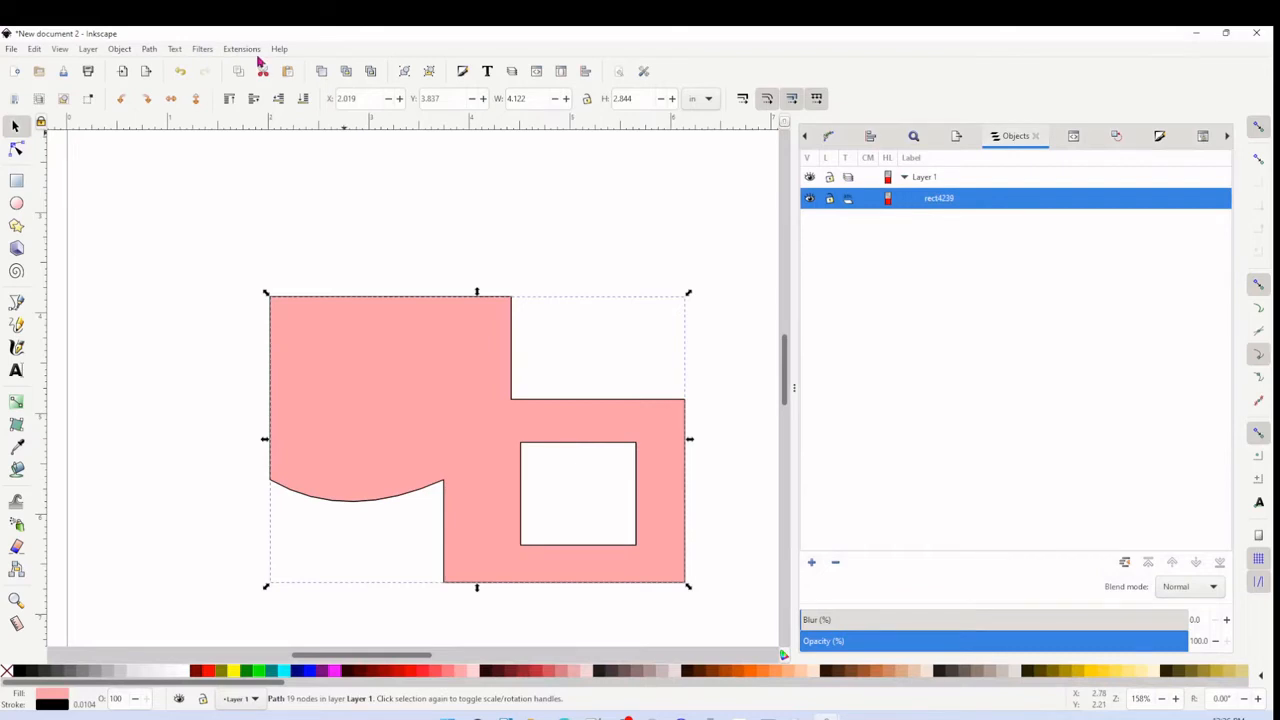
pyautogui.hotkey('alt', 'q')
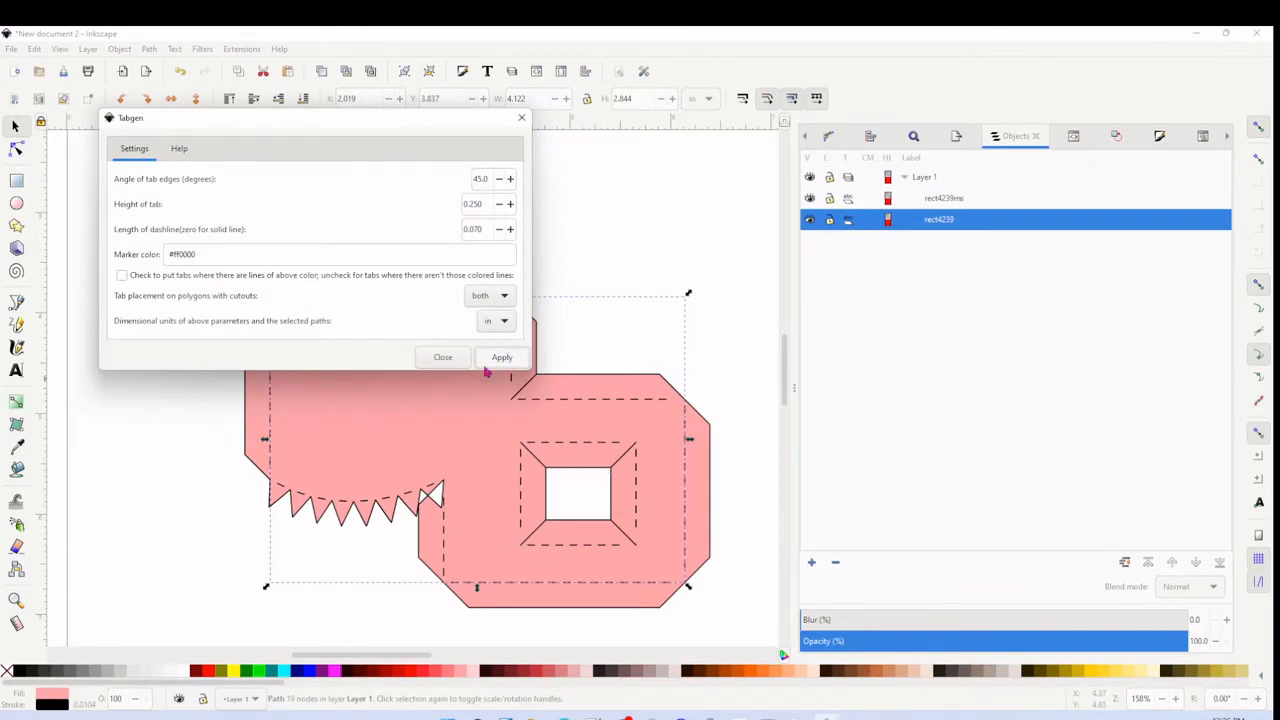
pyautogui.press('Escape')
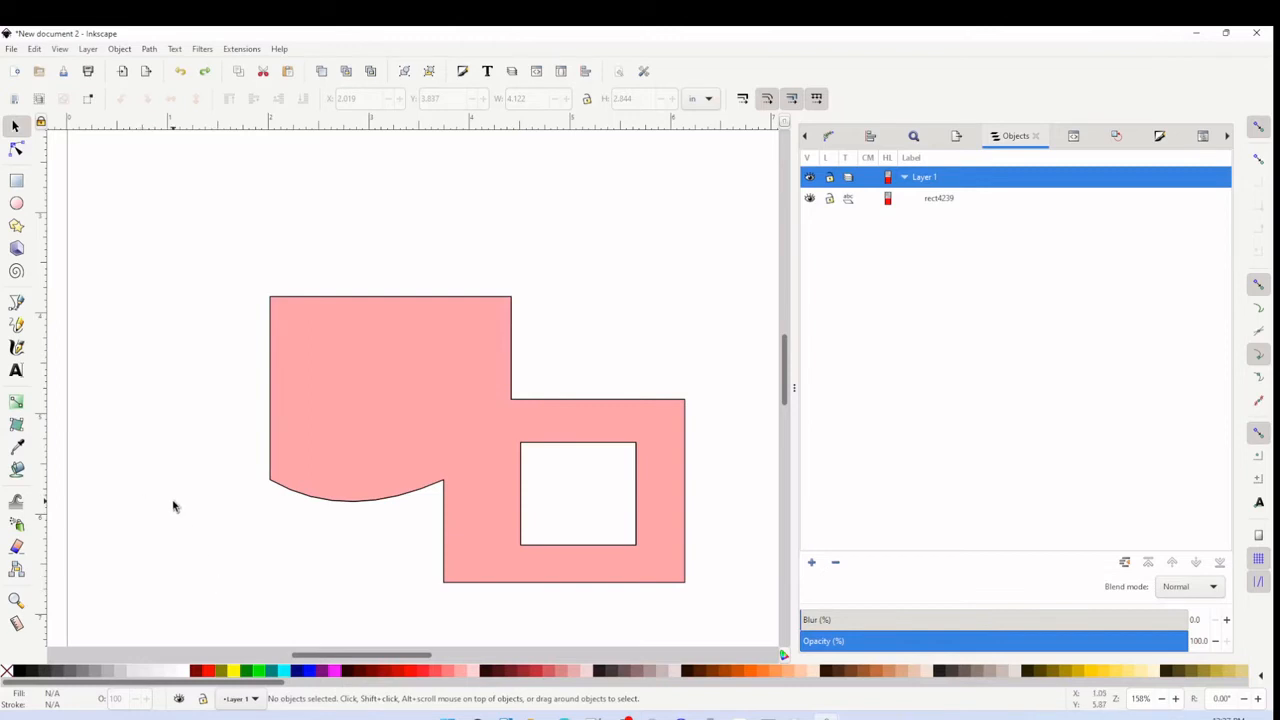
# Draw a straight line with the Pen tool along the pink shape's top edge from corner to corner.
pyautogui.press('b')
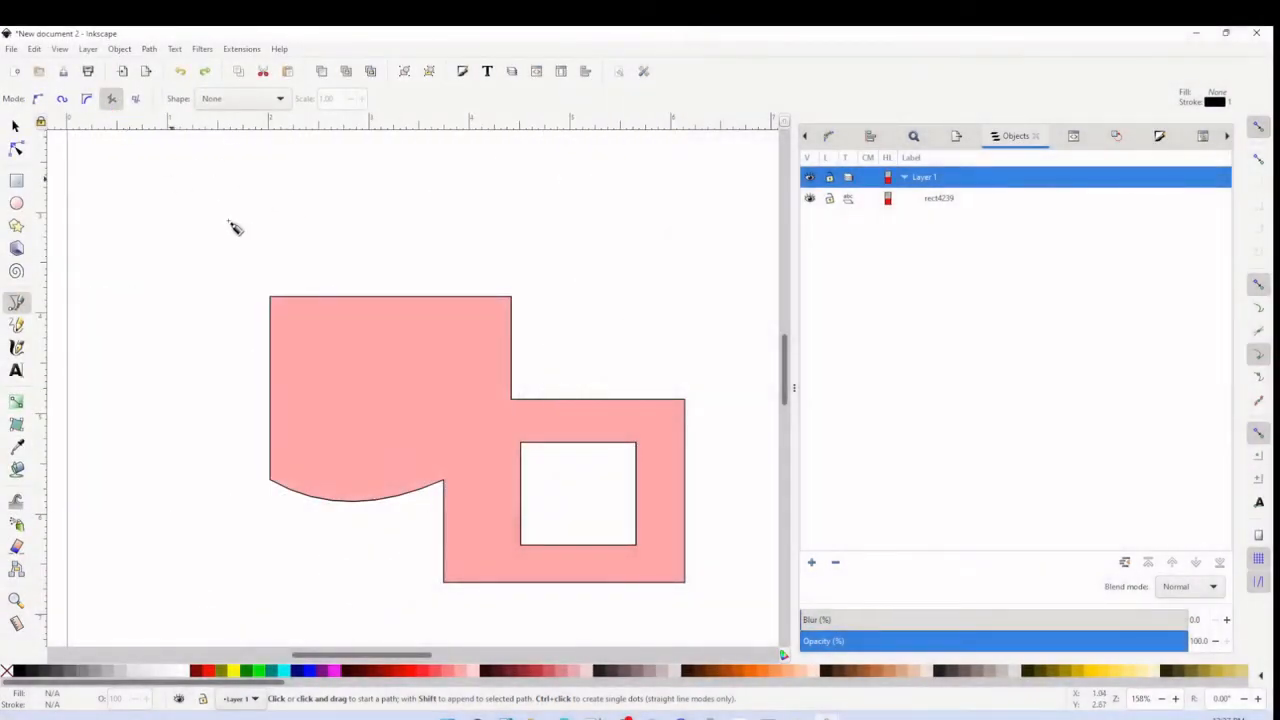
pyautogui.click(272, 297)
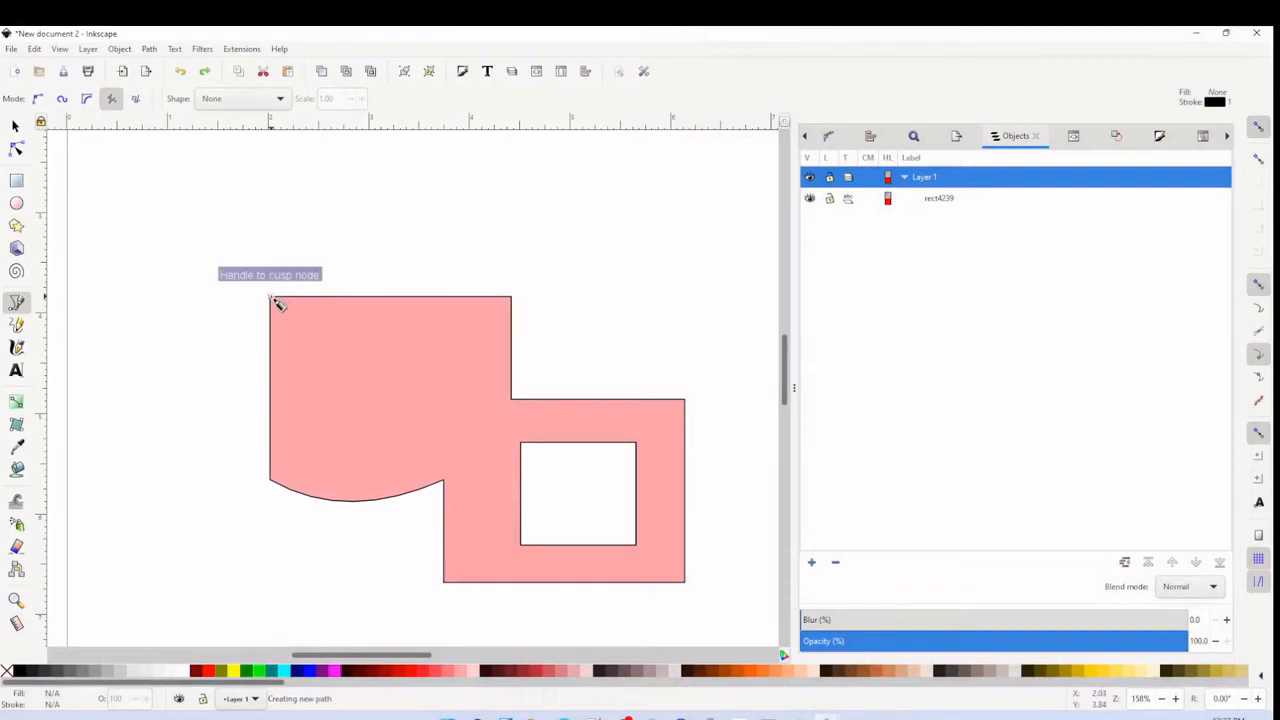
pyautogui.doubleClick(512, 298)
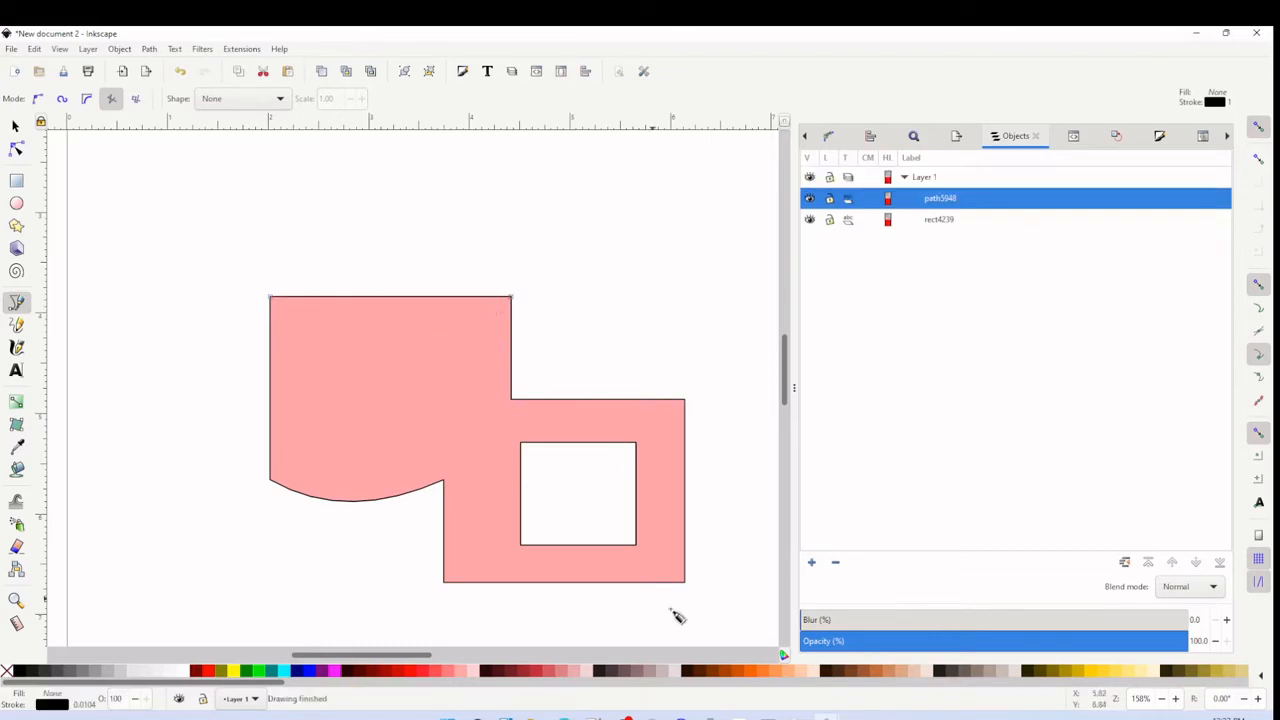
# Draw a straight line along the top edge of the shape's lower-right section and give both drawn lines a red stroke.
pyautogui.click(512, 401)
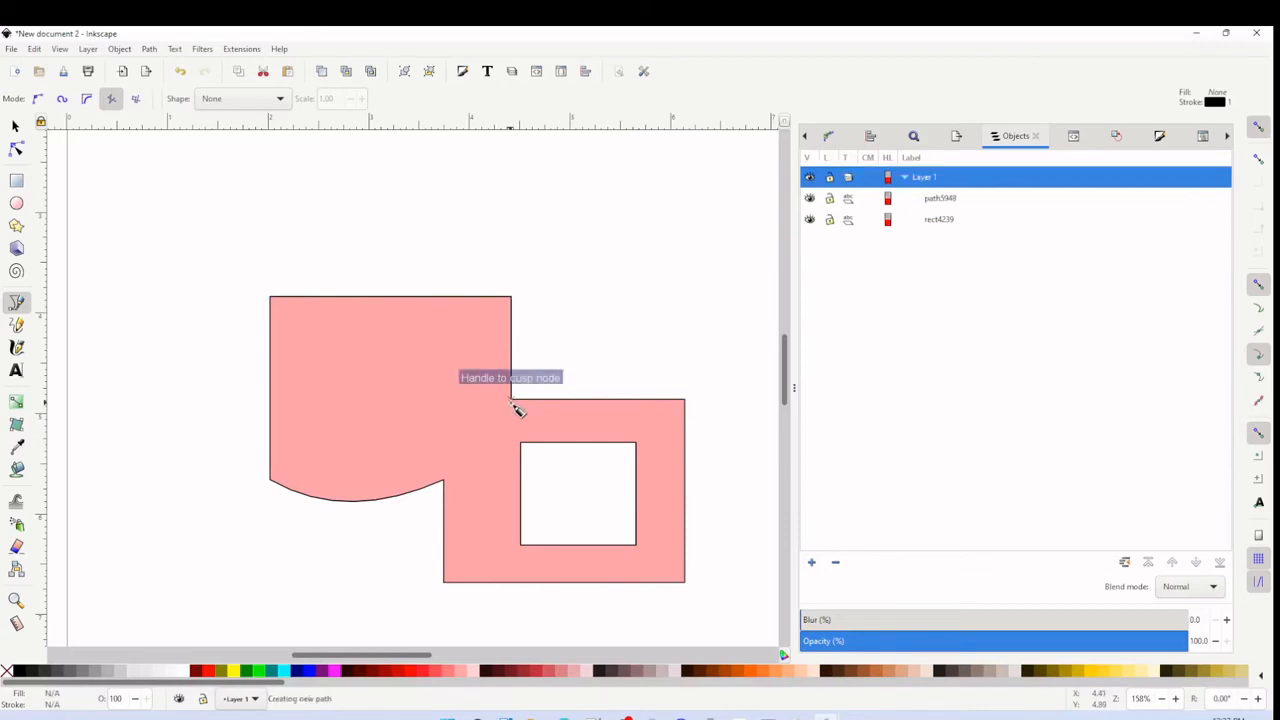
pyautogui.doubleClick(686, 400)
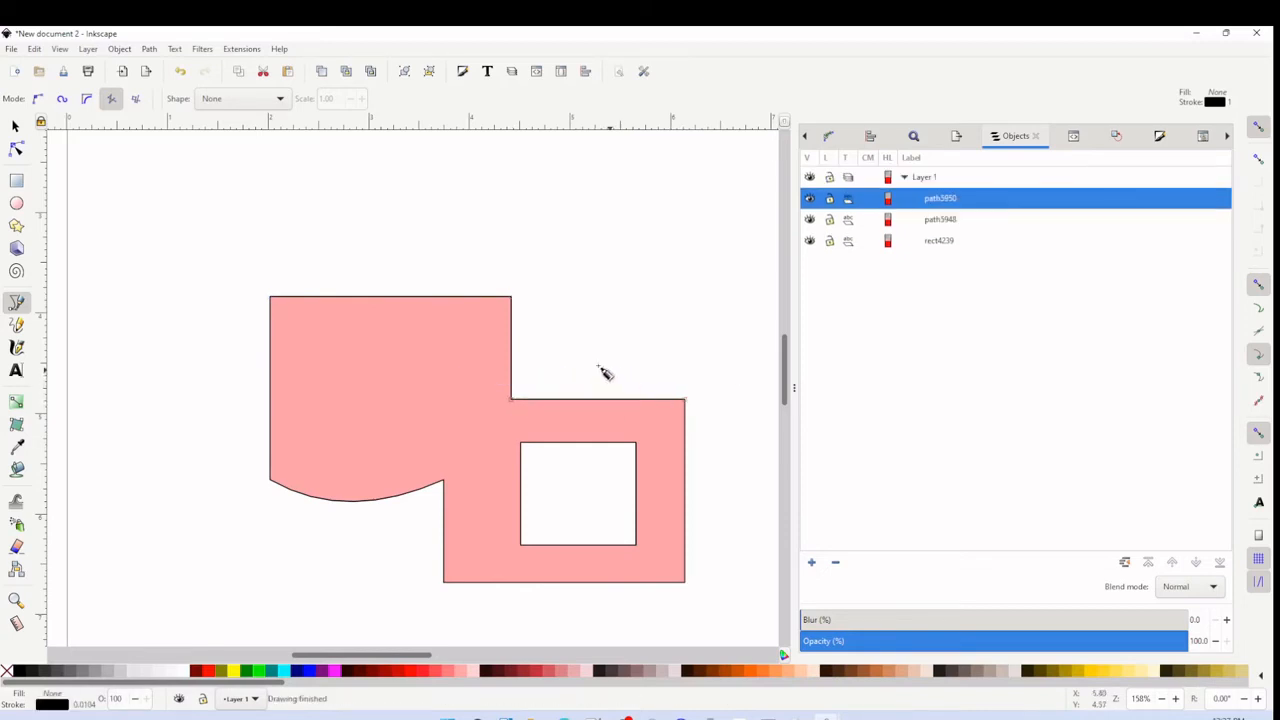
pyautogui.click(17, 126)
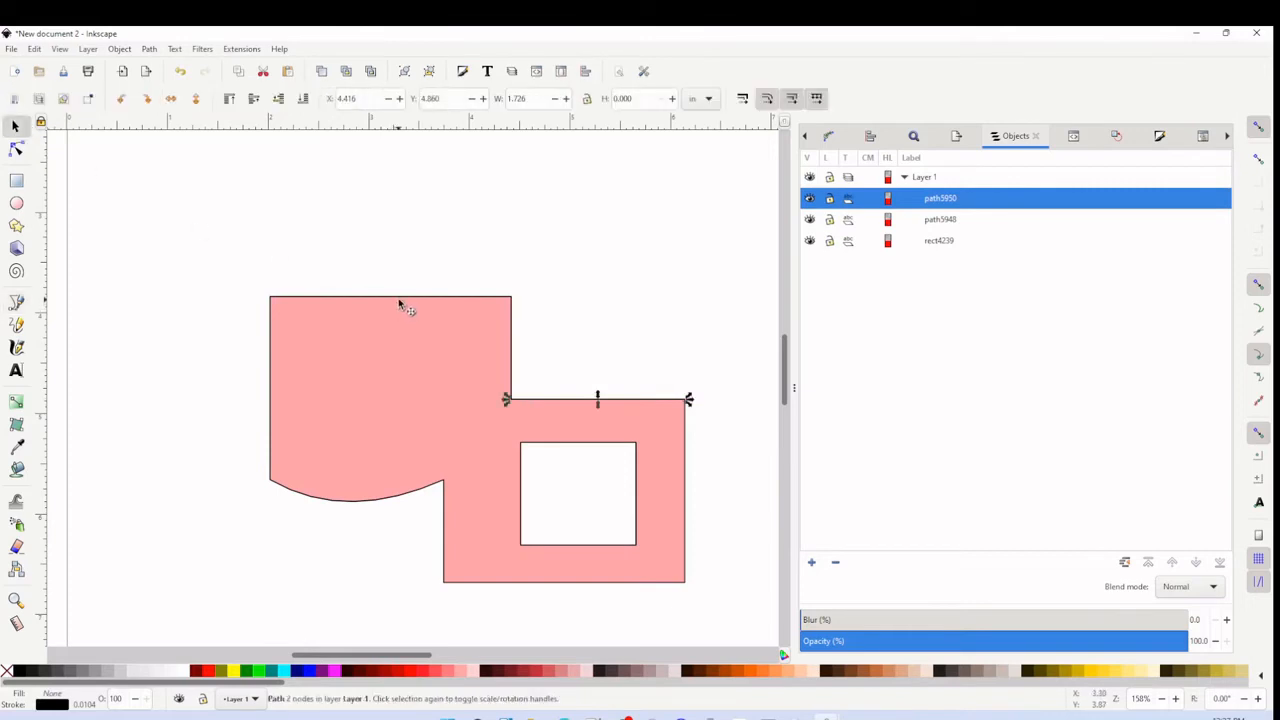
pyautogui.keyDown('shift'); pyautogui.click(400, 299); pyautogui.keyUp('shift')
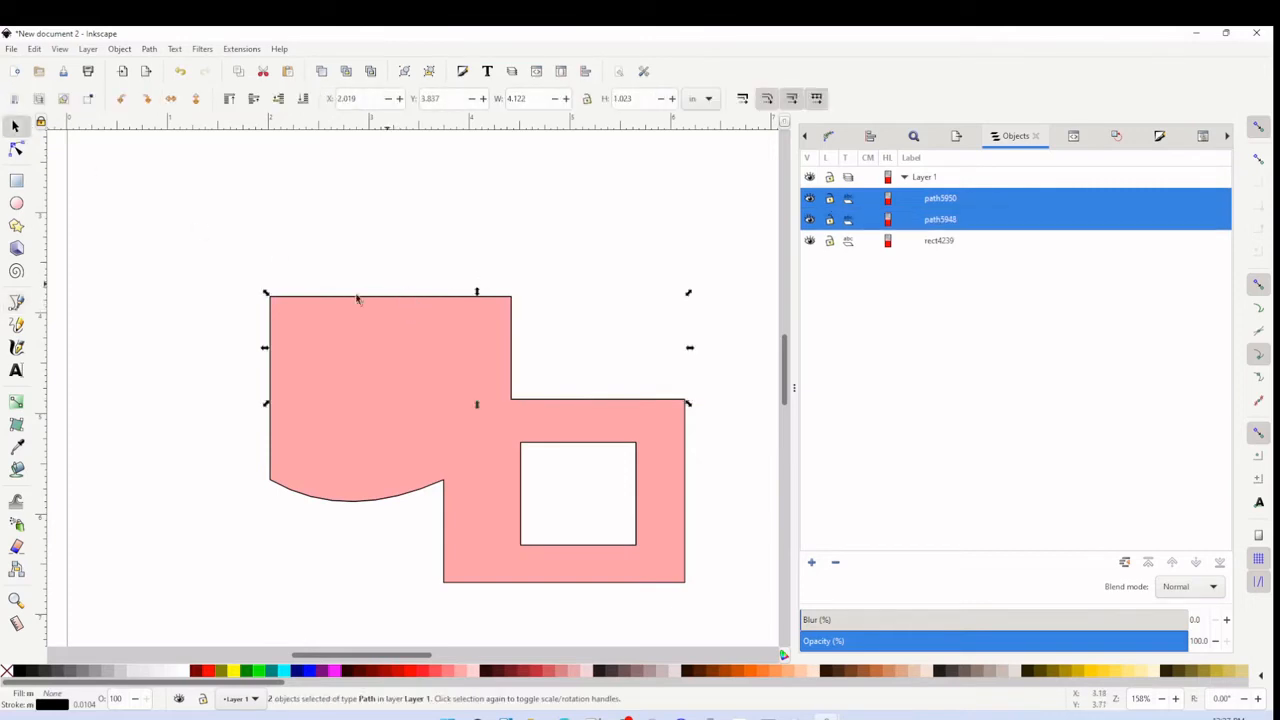
pyautogui.keyDown('shift'); pyautogui.click(209, 674); pyautogui.keyUp('shift')
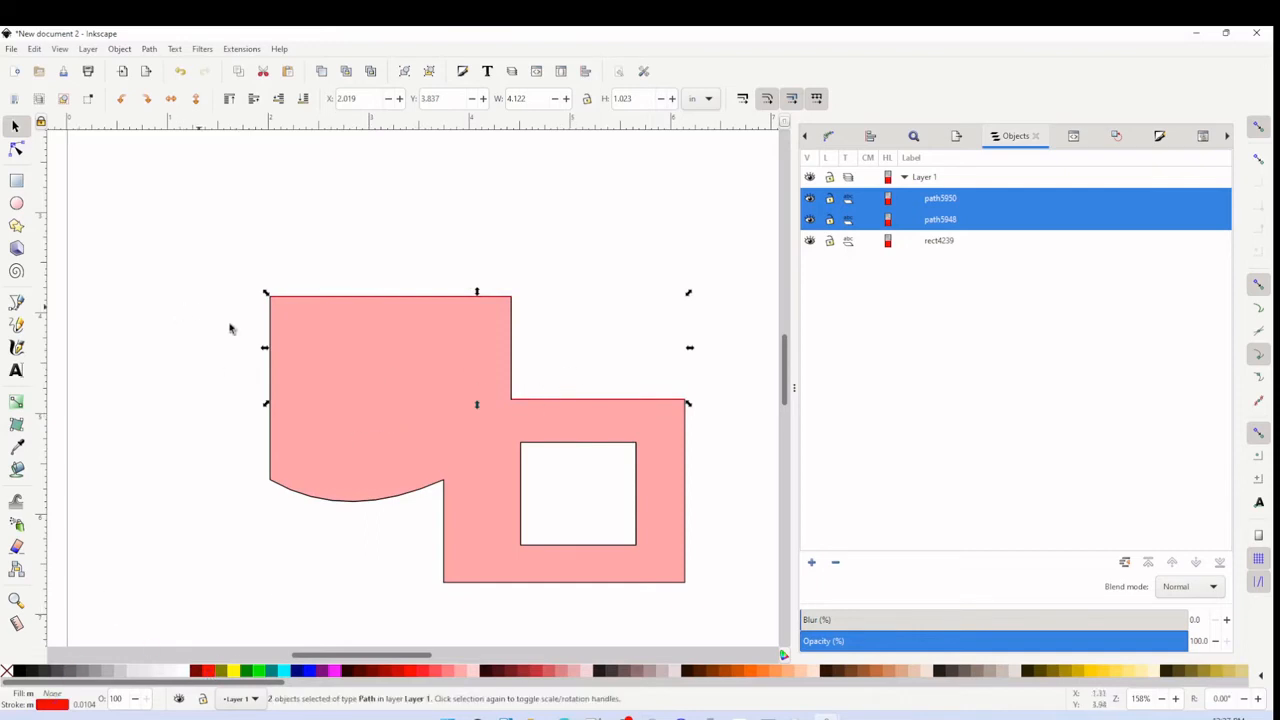
# Select the pink shape with both red lines and generate tabs only on the edges marked with color #ff0000, using placement both.
pyautogui.click(335, 420)
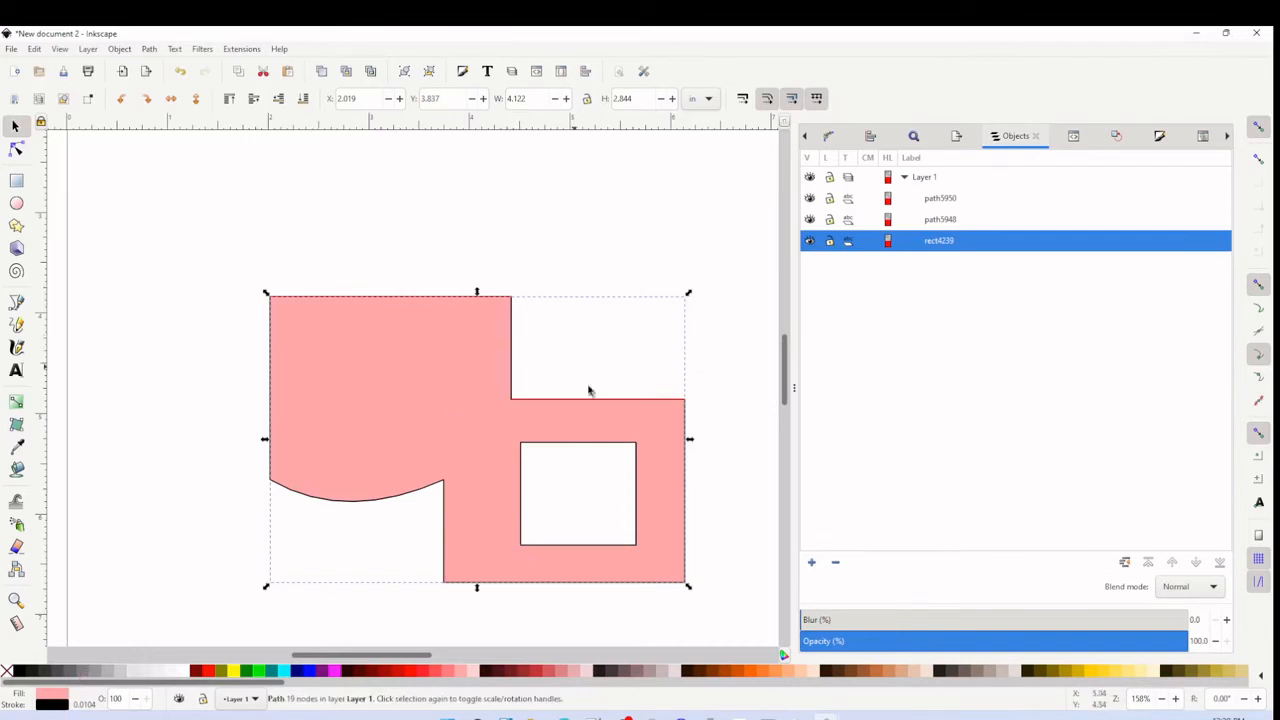
pyautogui.click(463, 249)
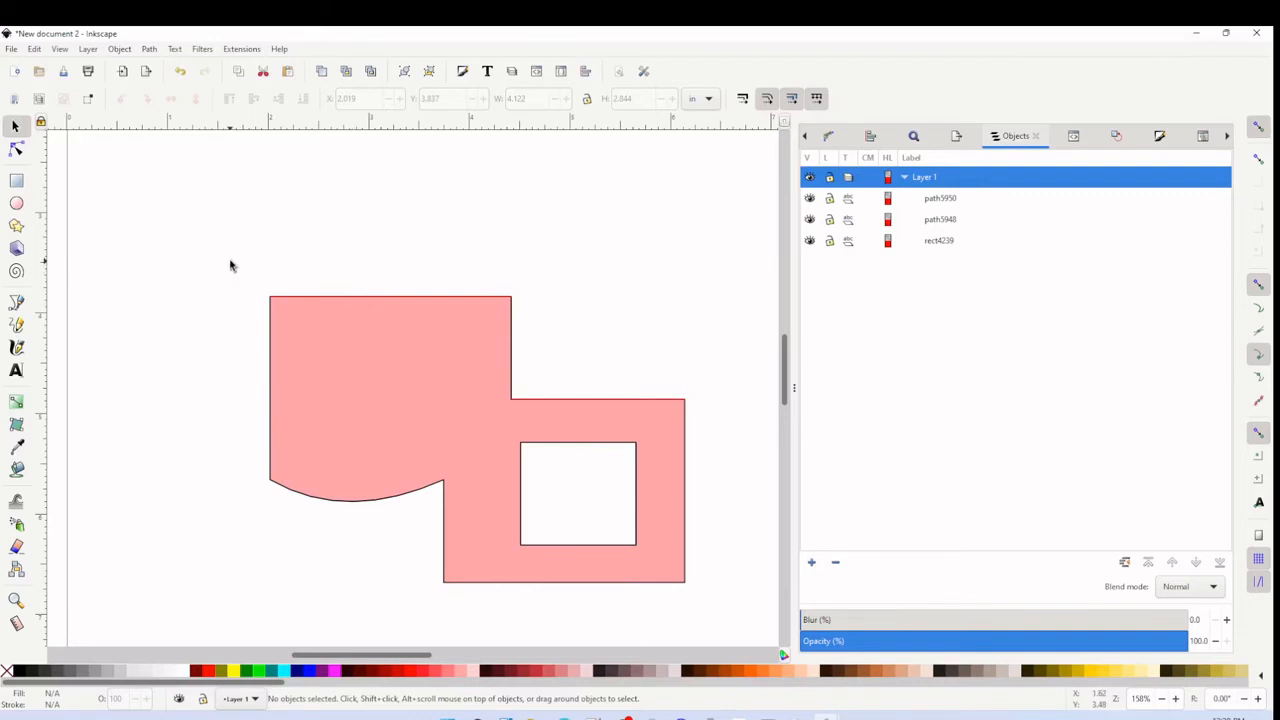
pyautogui.moveTo(222, 262); pyautogui.dragTo(705, 606)
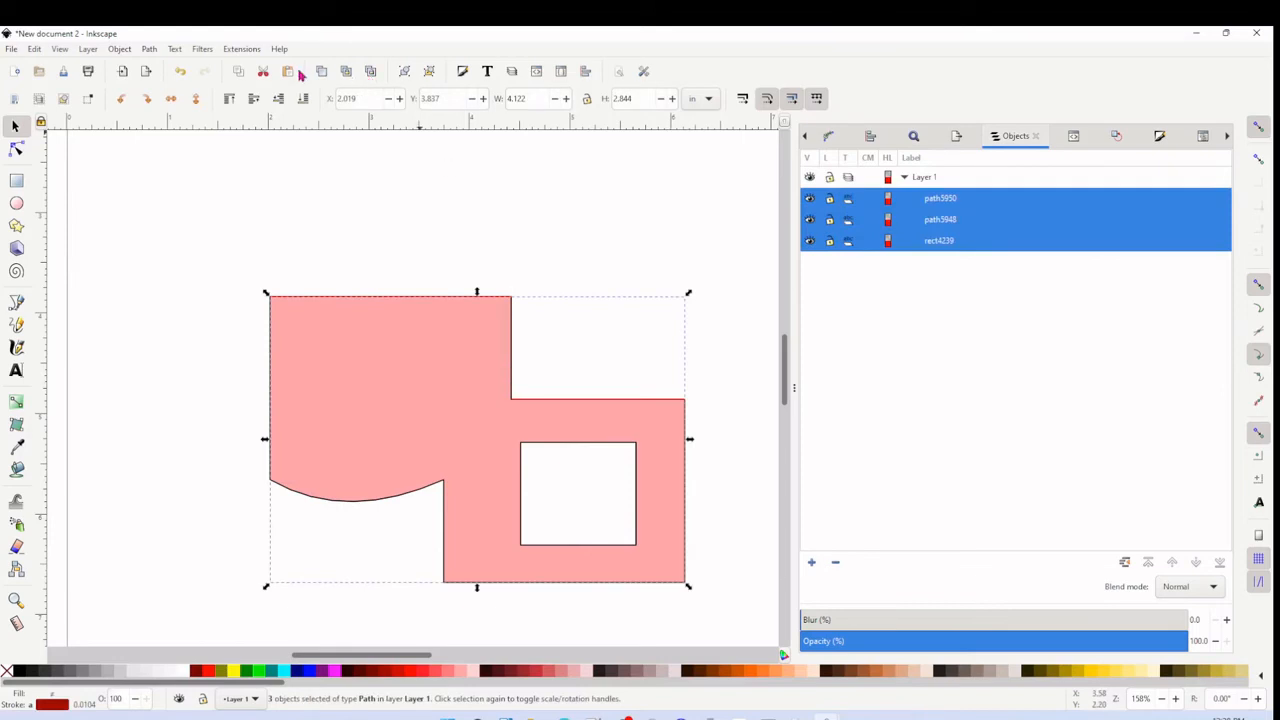
pyautogui.hotkey('alt', 'shift', 'q')
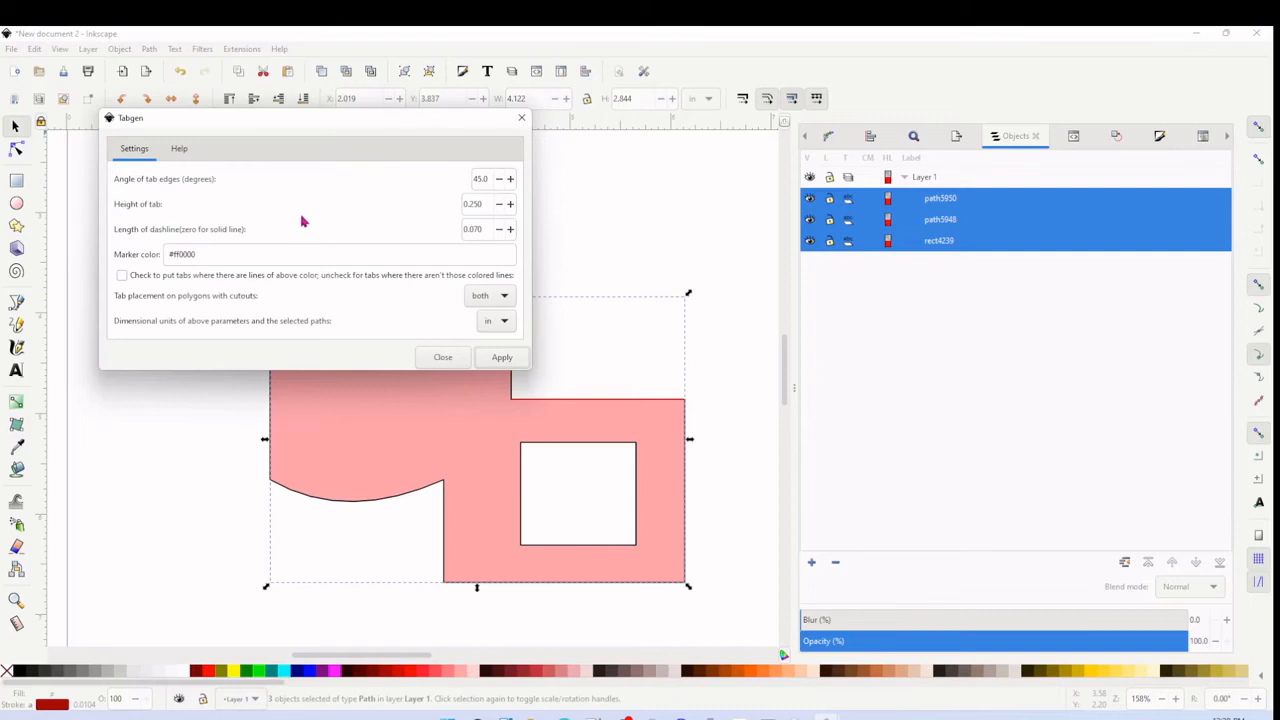
pyautogui.click(216, 258)
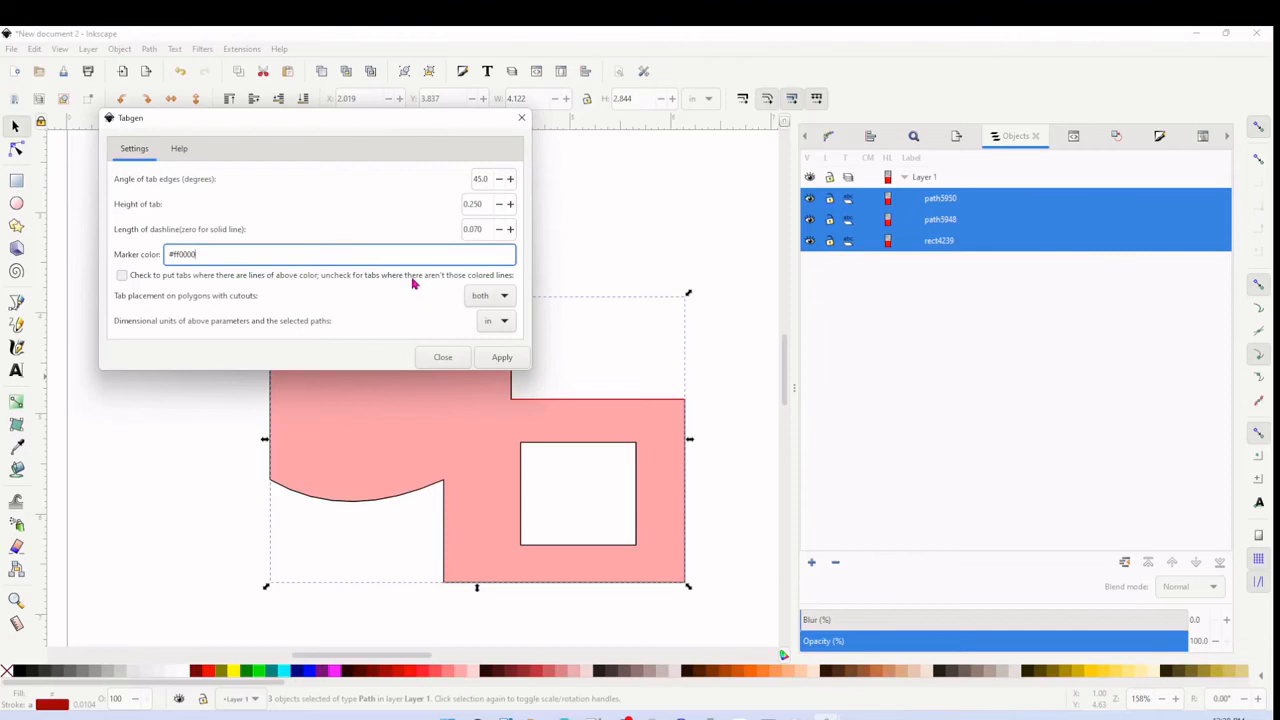
pyautogui.click(121, 275)
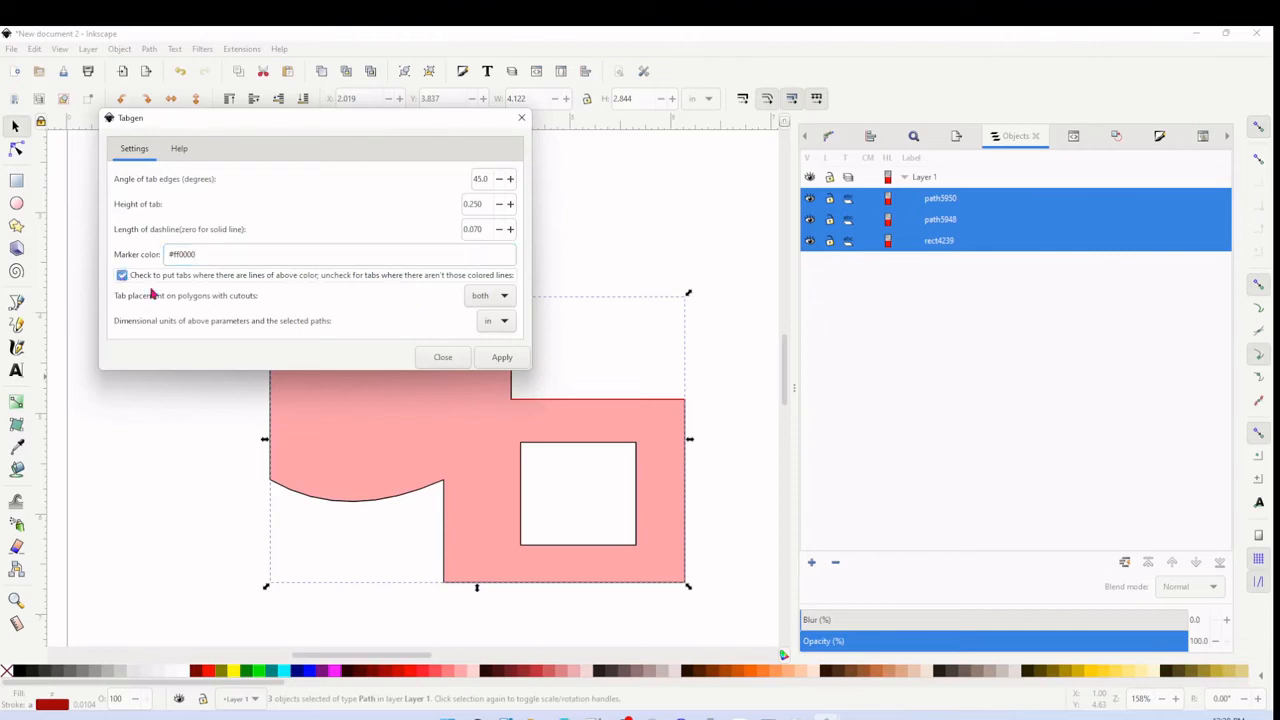
pyautogui.click(502, 358)
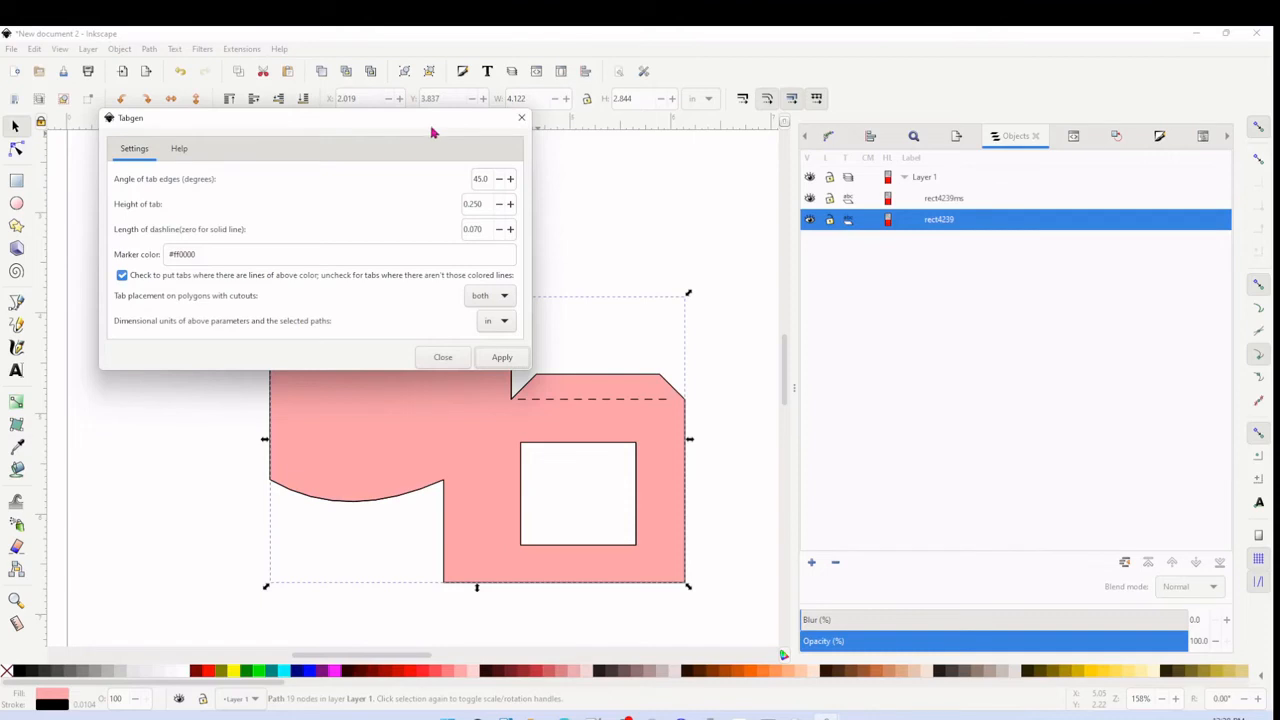
pyautogui.moveTo(432, 132); pyautogui.dragTo(386, 355)
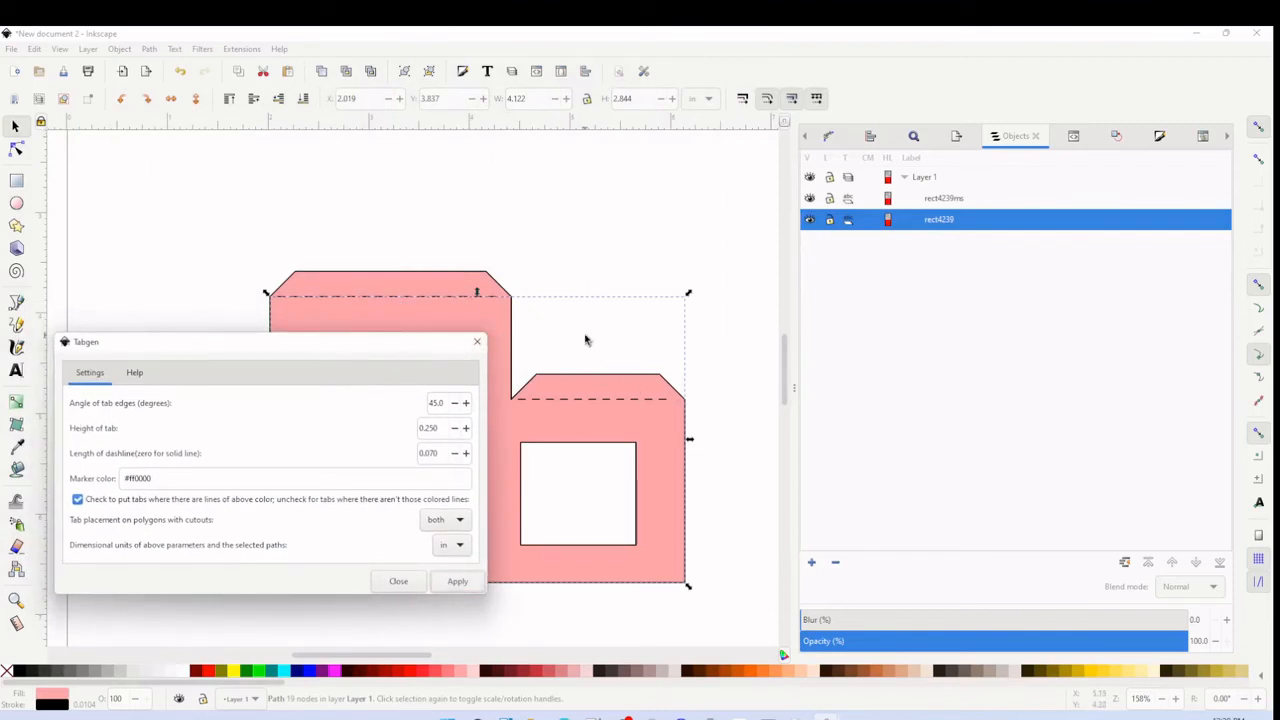
pyautogui.click(587, 345)
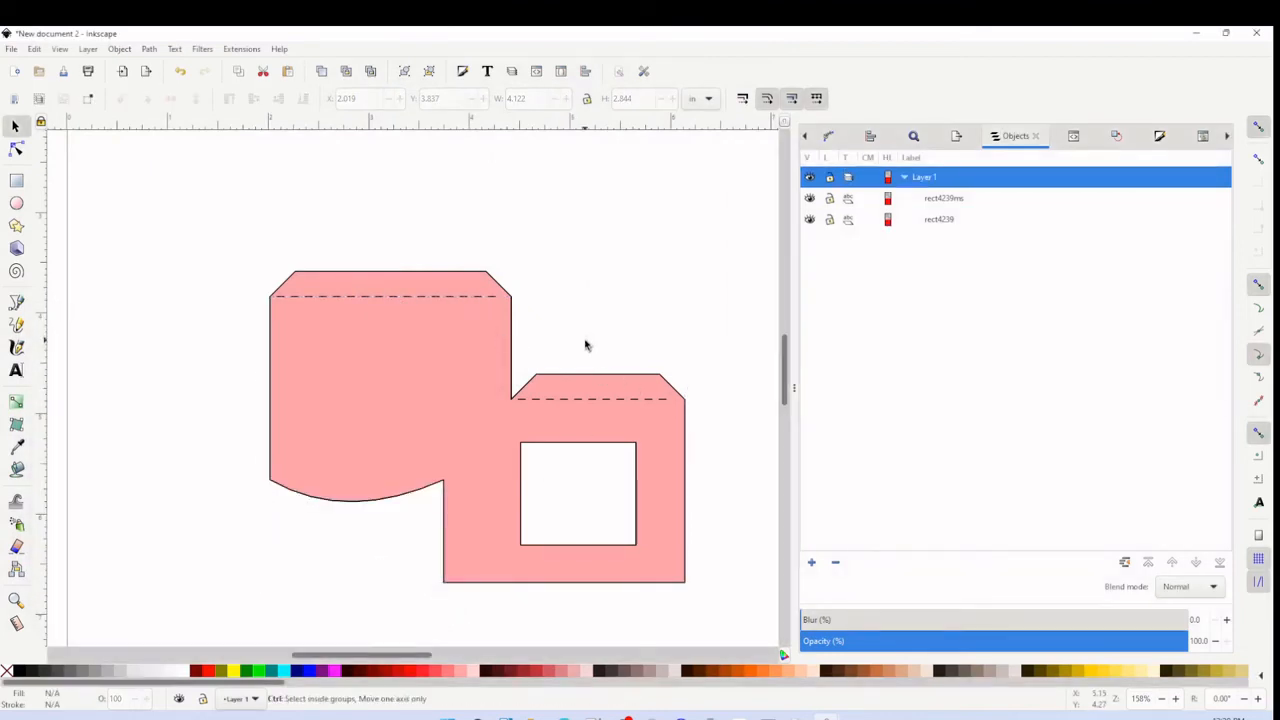
# Undo the tabs generated on the red-marked edges and clear the selection.
pyautogui.hotkey('ctrl', 'z')
pyautogui.hotkey('ctrl', 'z')
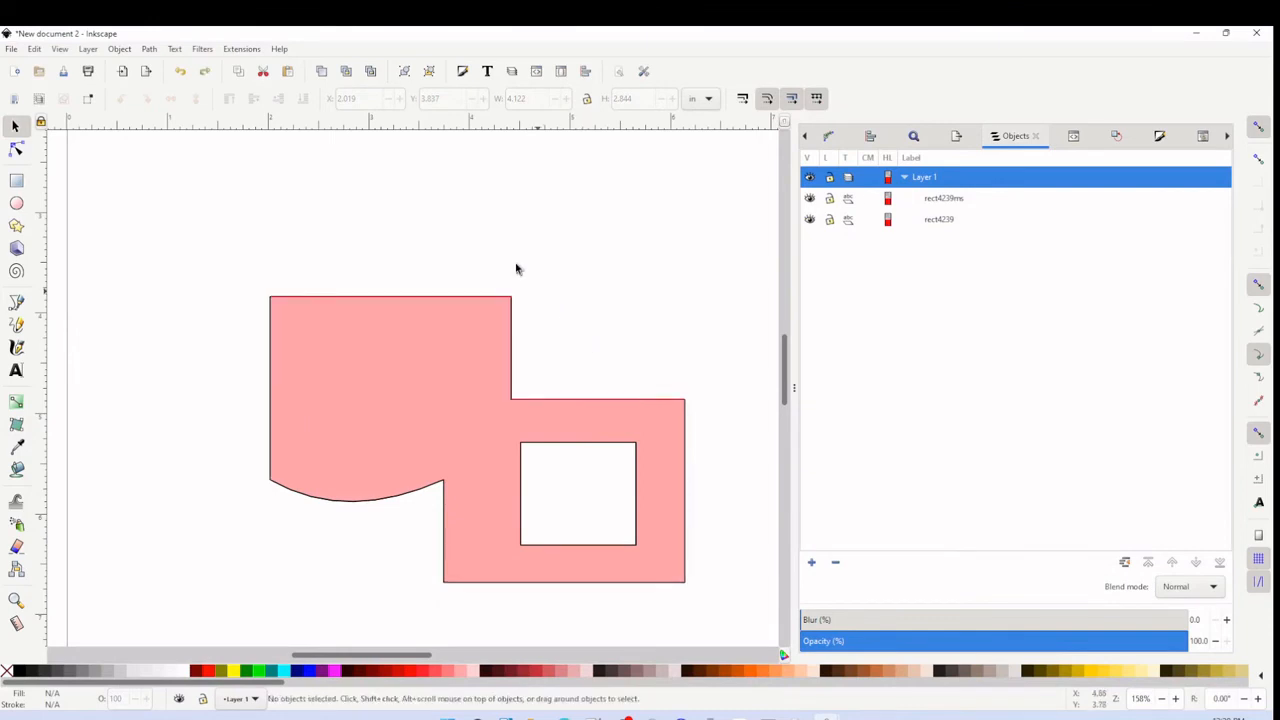
pyautogui.hotkey('alt', 'Tab')
pyautogui.press('Escape')
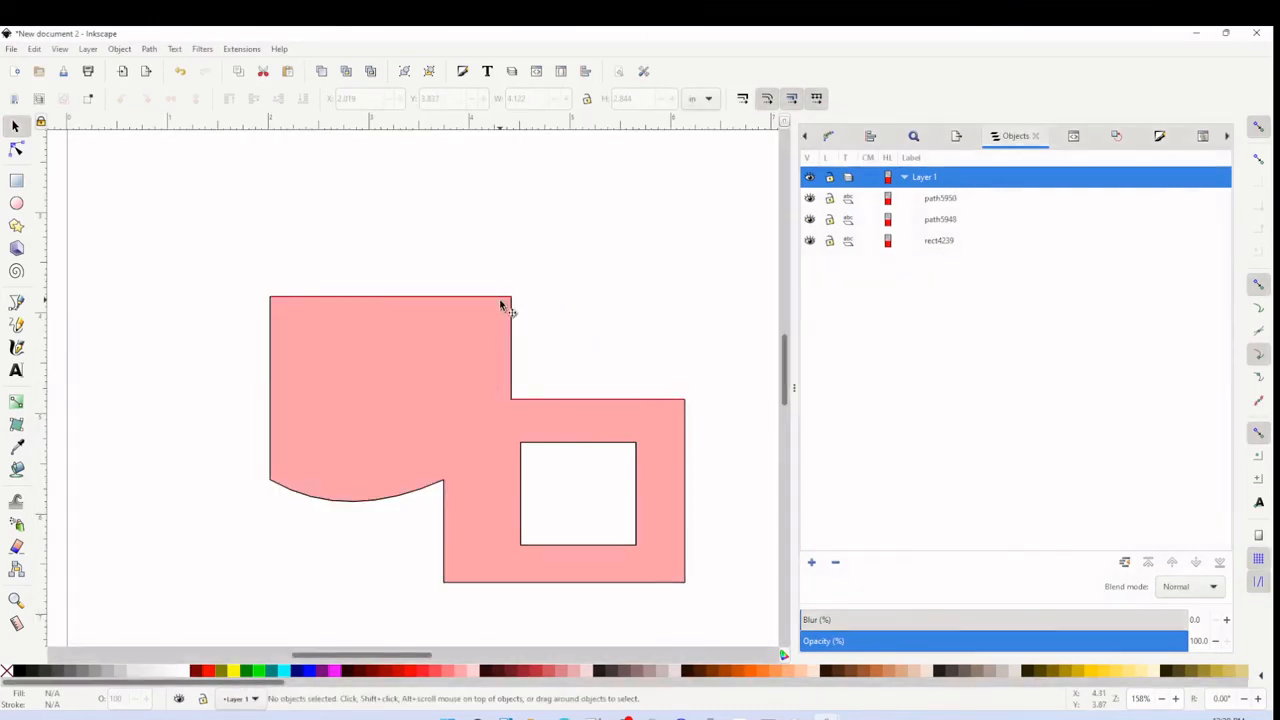
# Select the shape with both red lines and generate tabs on all unmarked edges, including the cutout, with marker matching off.
pyautogui.click(467, 299)
pyautogui.click(299, 259)
pyautogui.moveTo(206, 284); pyautogui.dragTo(743, 600)
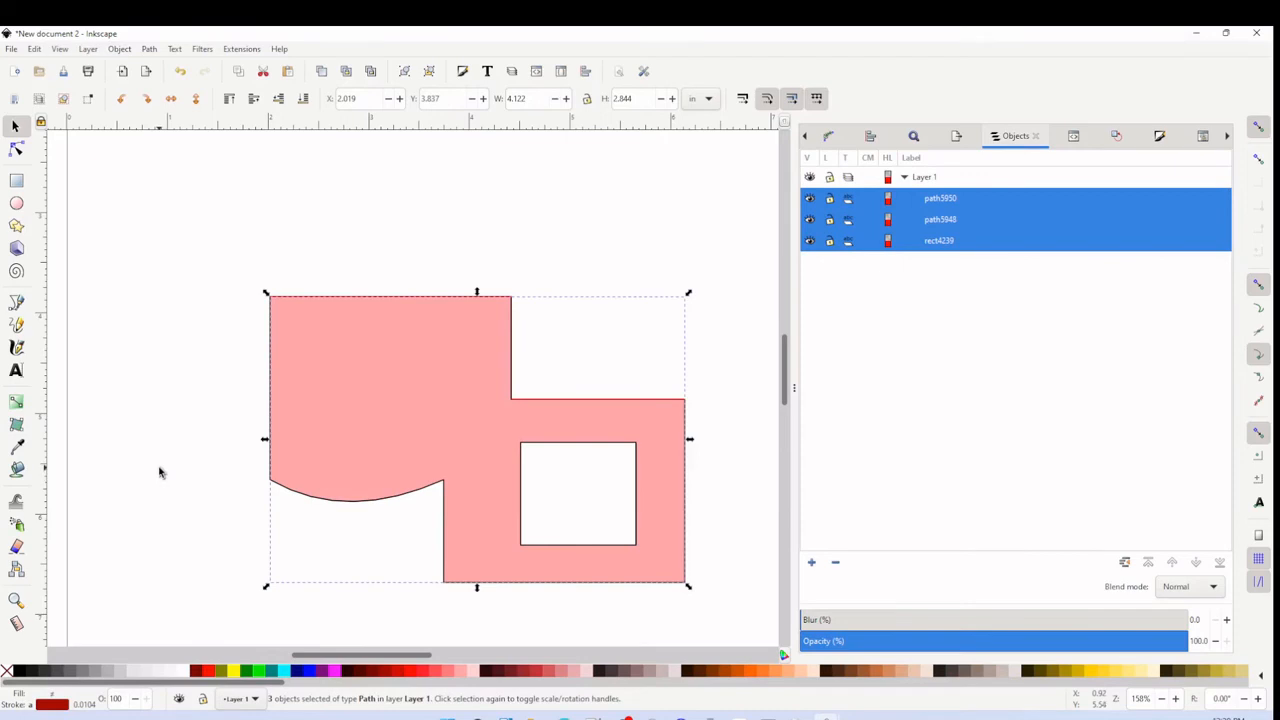
pyautogui.hotkey('alt', 'shift', 'q')
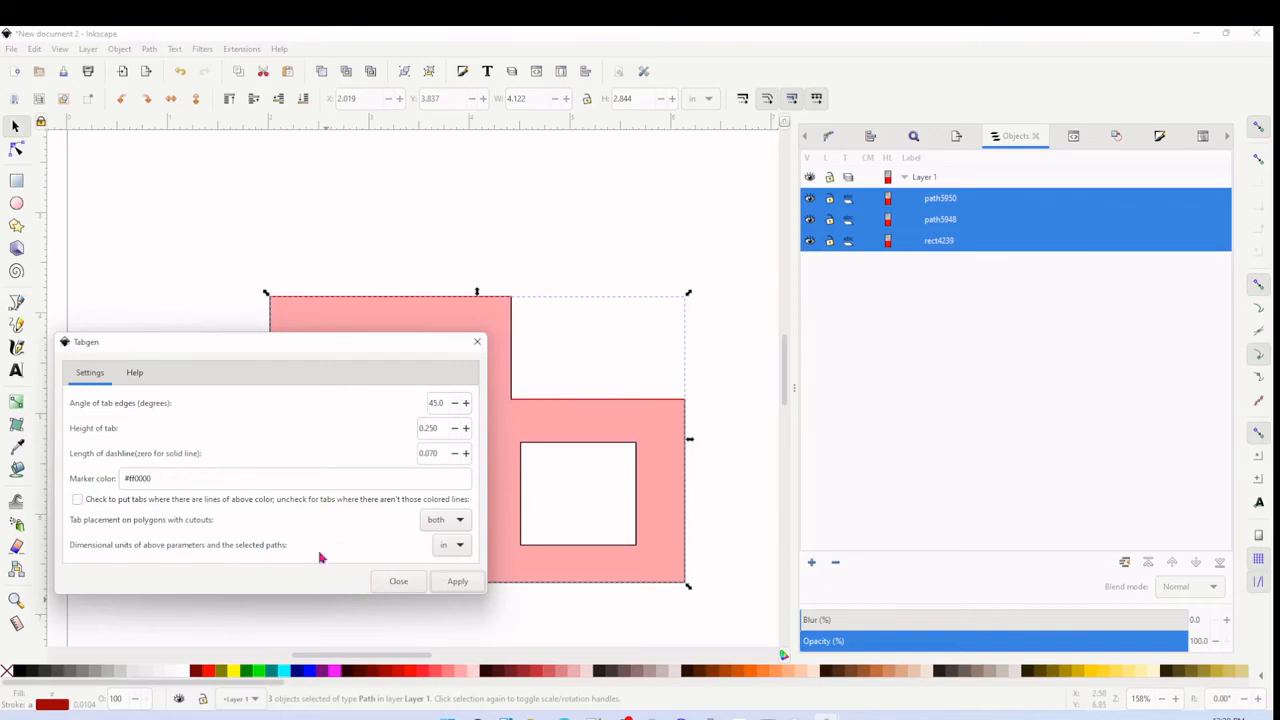
pyautogui.click(457, 582)
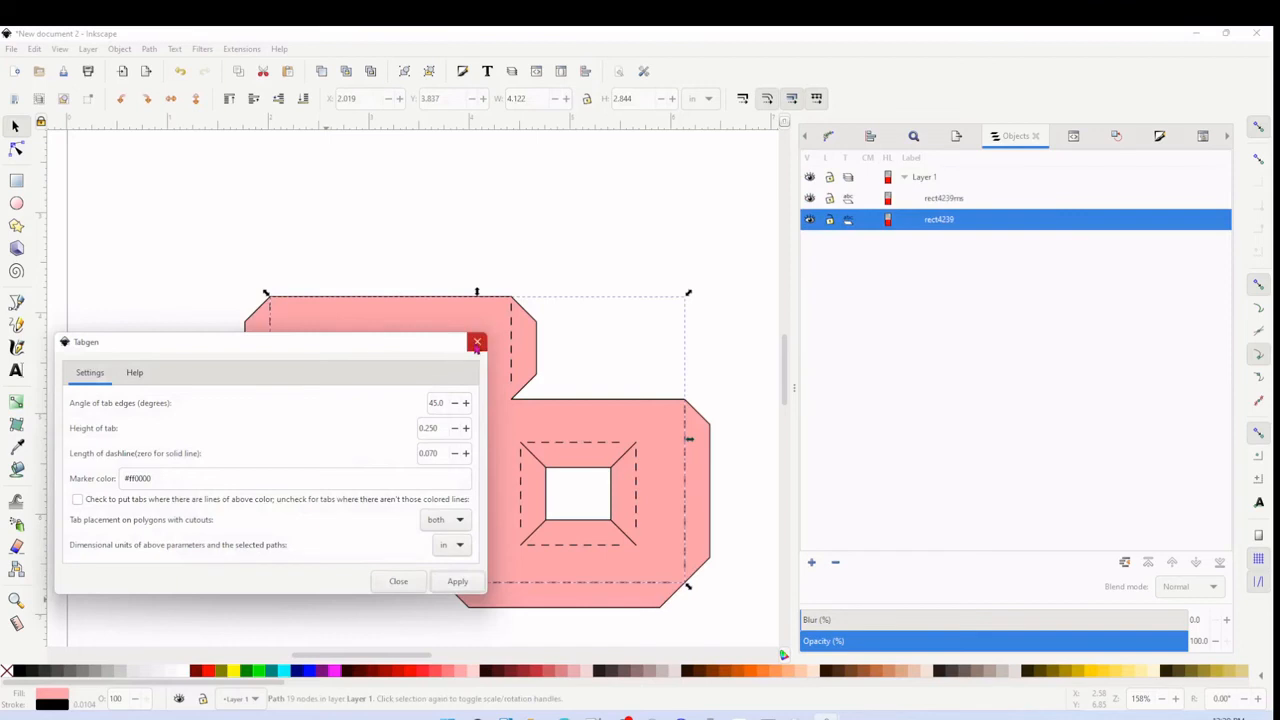
pyautogui.click(477, 342)
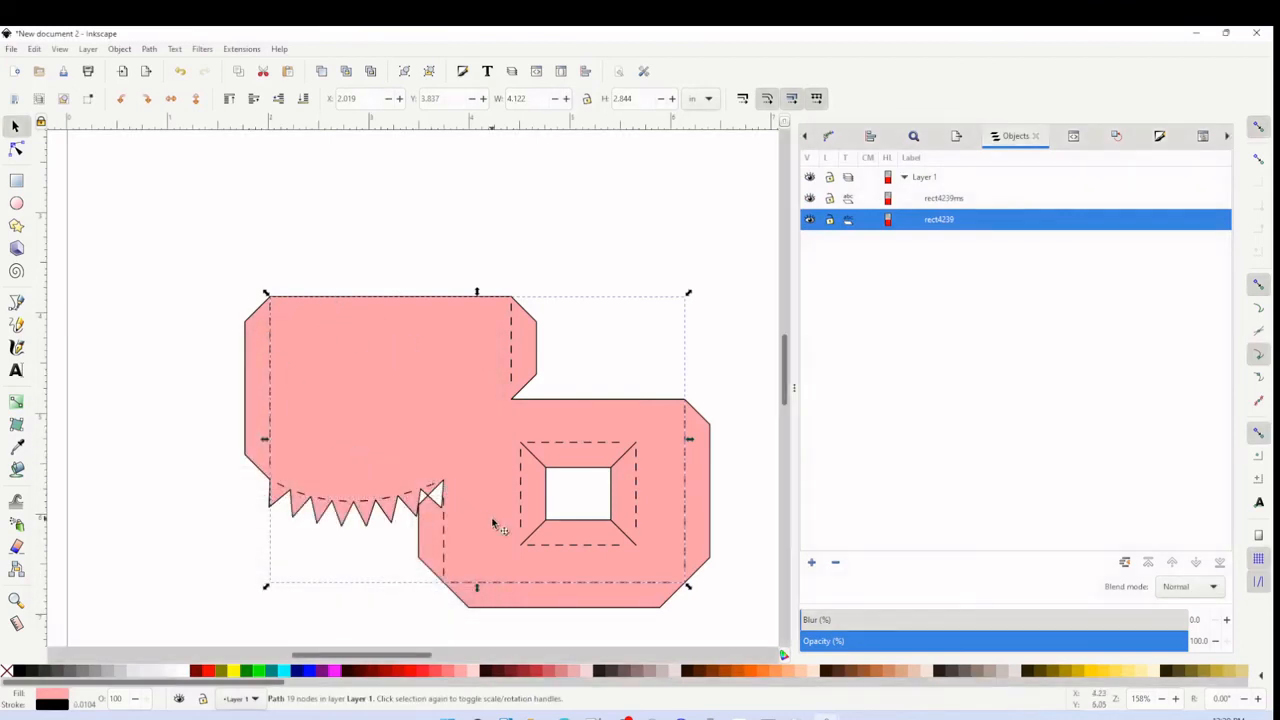
pyautogui.click(540, 274)
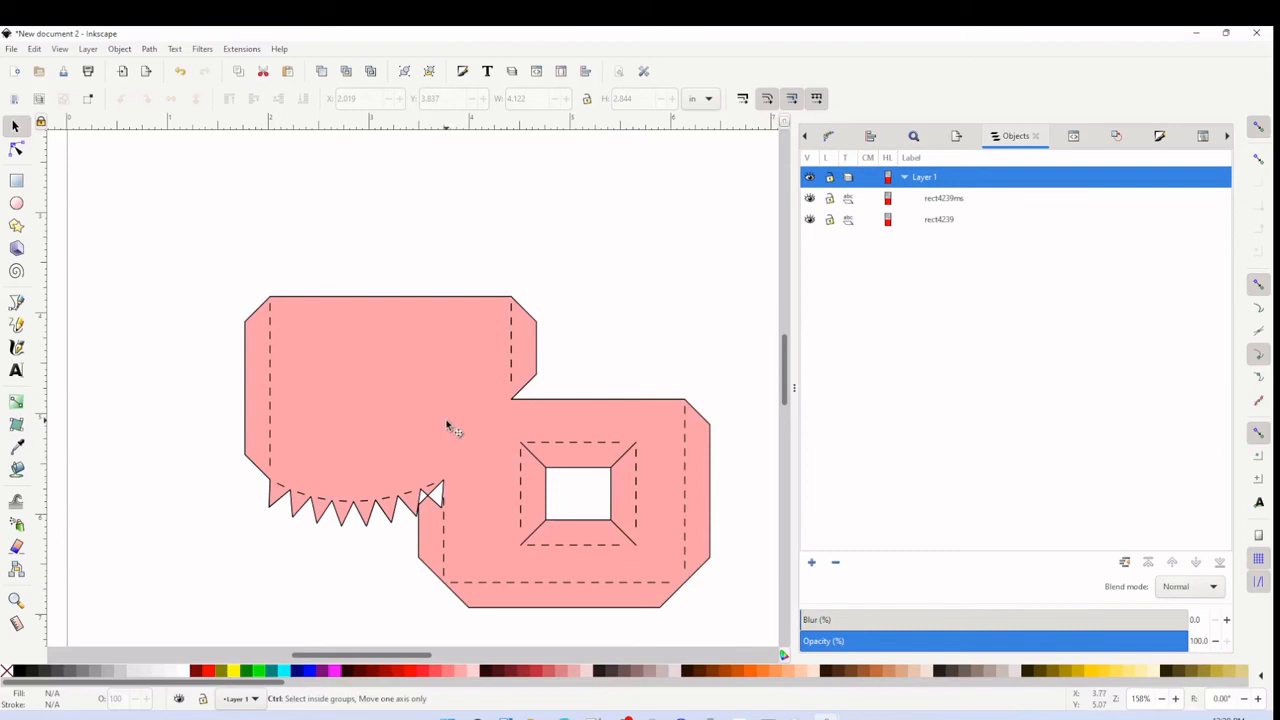
# Undo the tabs and regenerate them from the shape and both red lines, with tab placement set to outside.
pyautogui.hotkey('ctrl', 'z')
pyautogui.hotkey('ctrl', 'z')
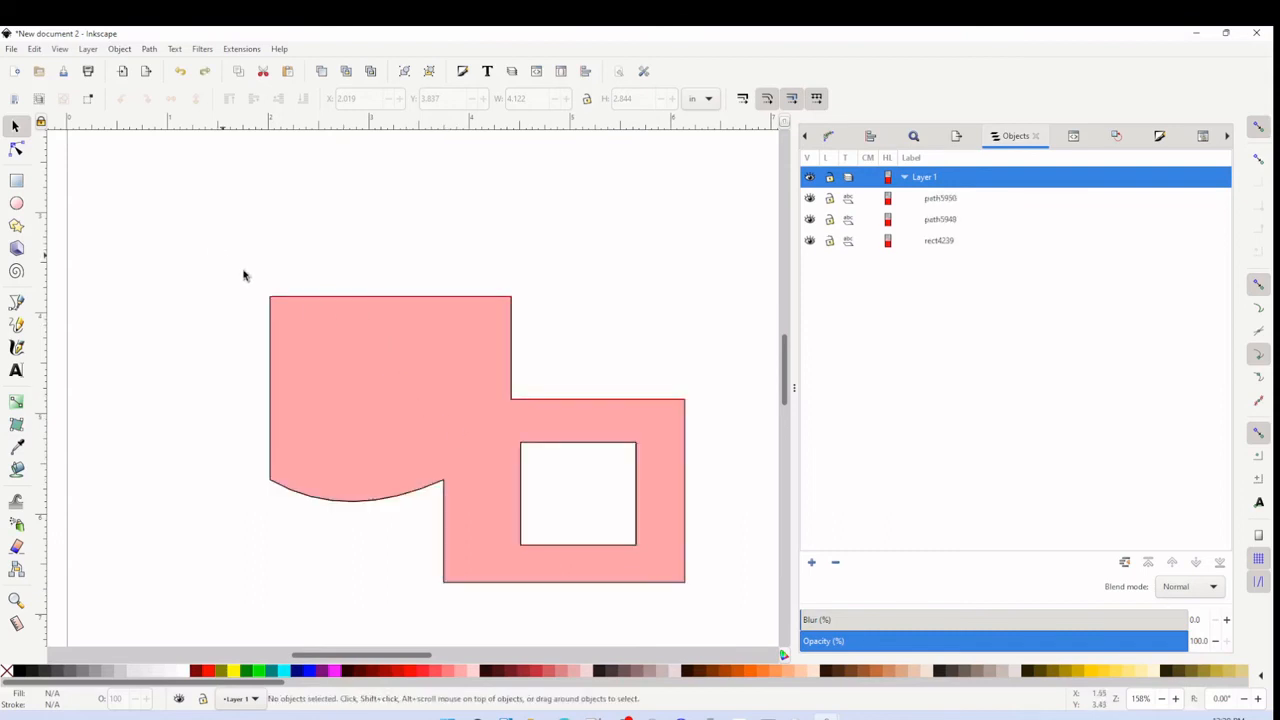
pyautogui.moveTo(220, 253); pyautogui.dragTo(724, 608)
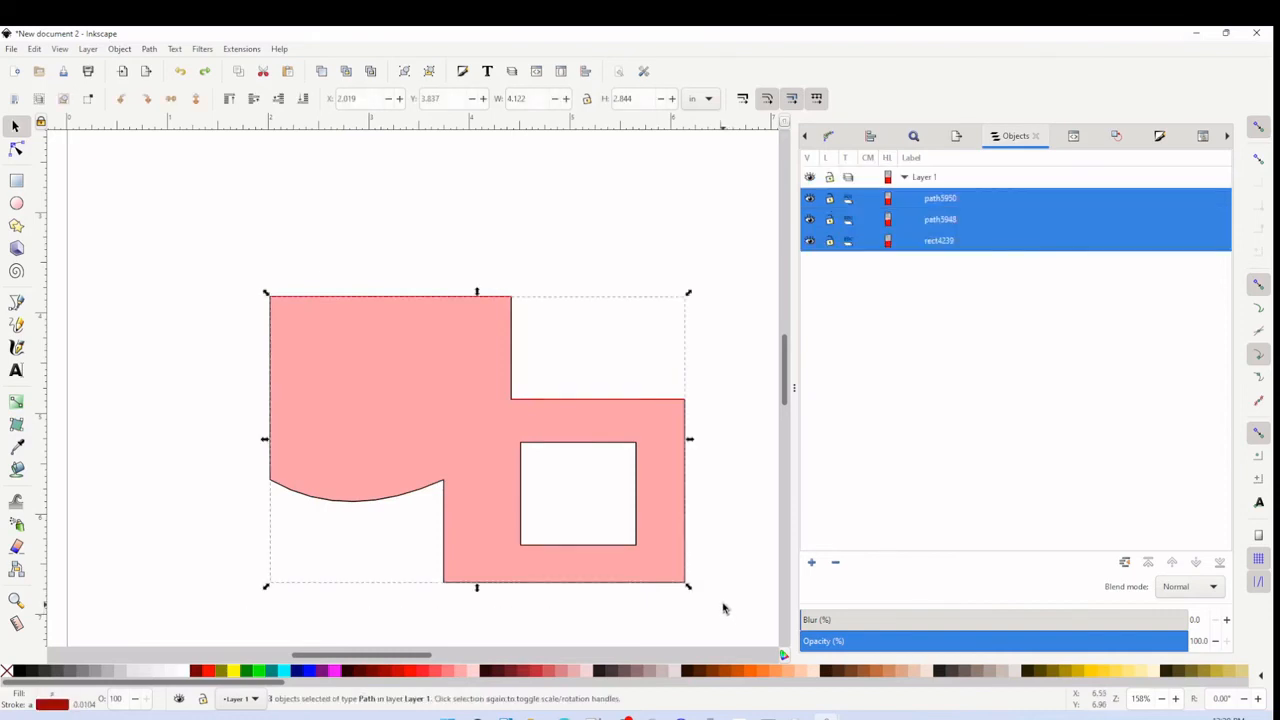
pyautogui.hotkey('alt', 'shift', 'q')
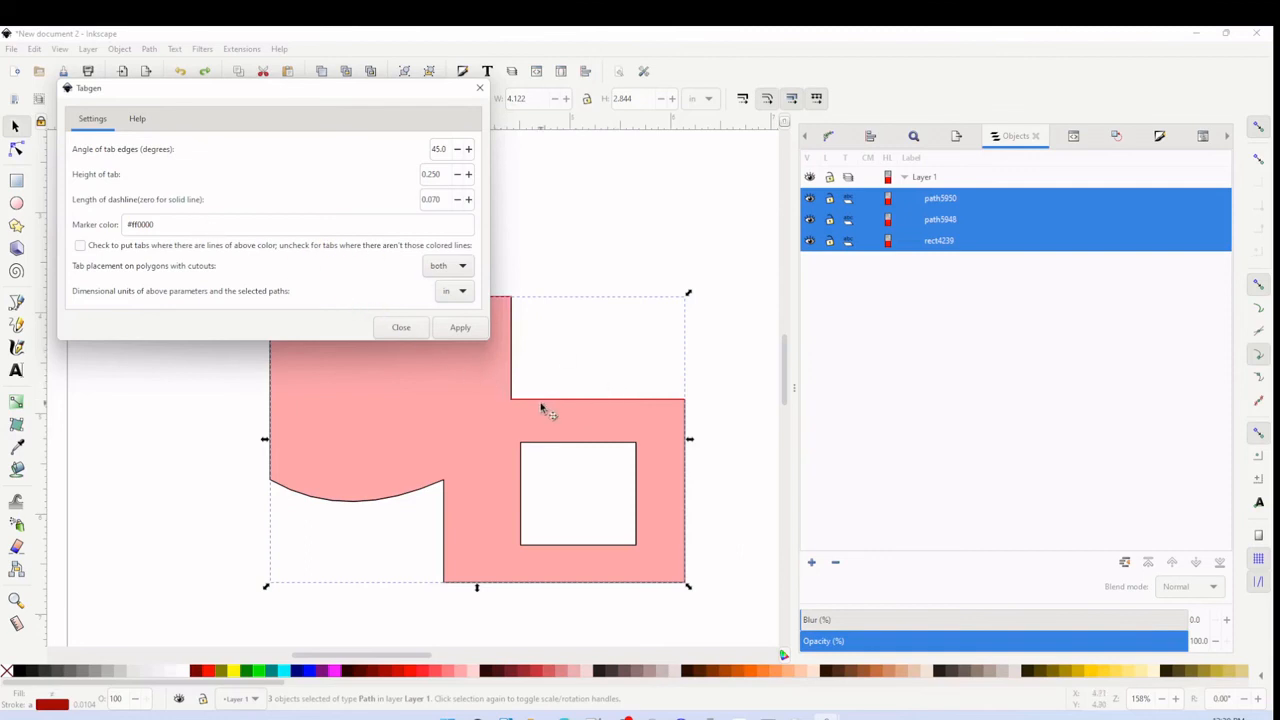
pyautogui.click(433, 270)
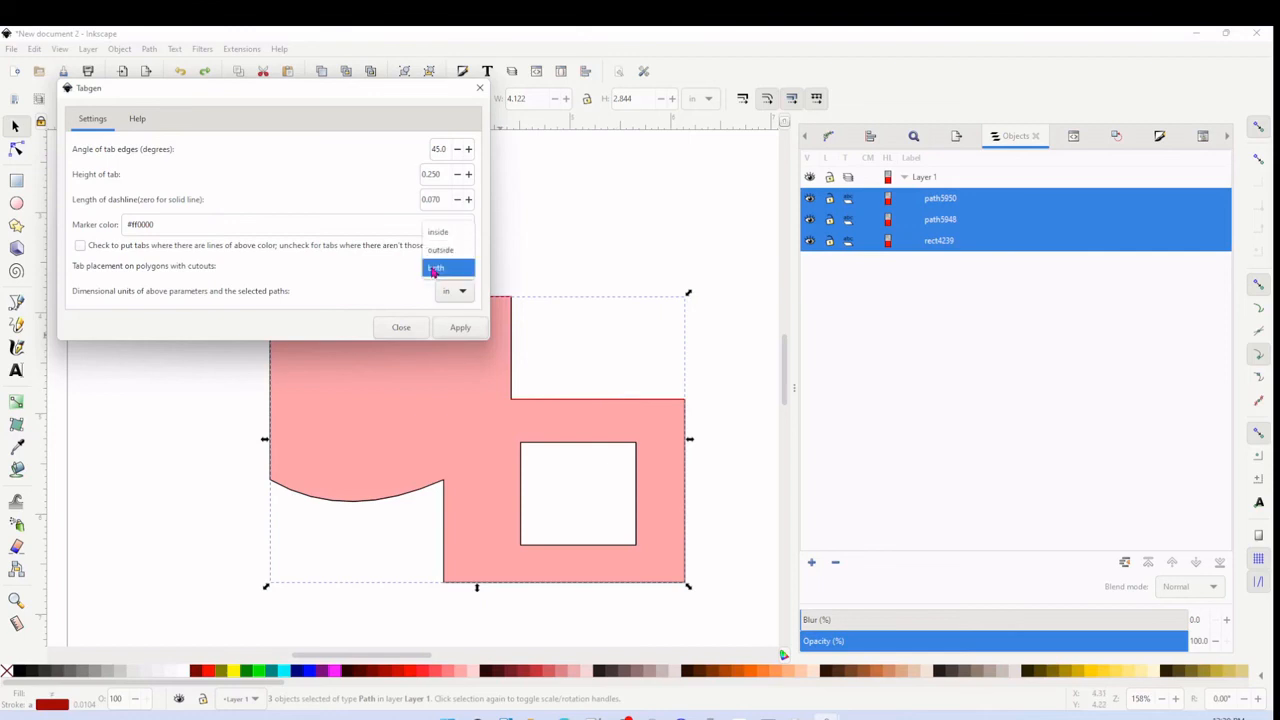
pyautogui.click(435, 256)
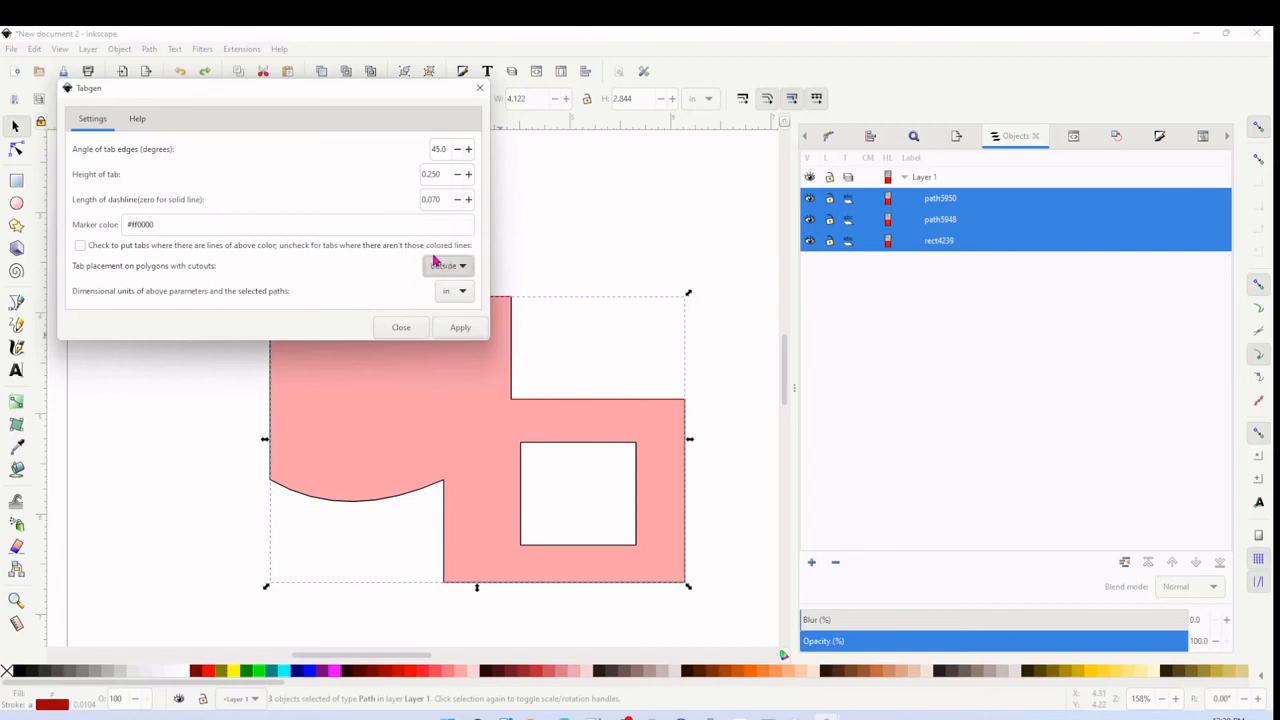
pyautogui.click(461, 330)
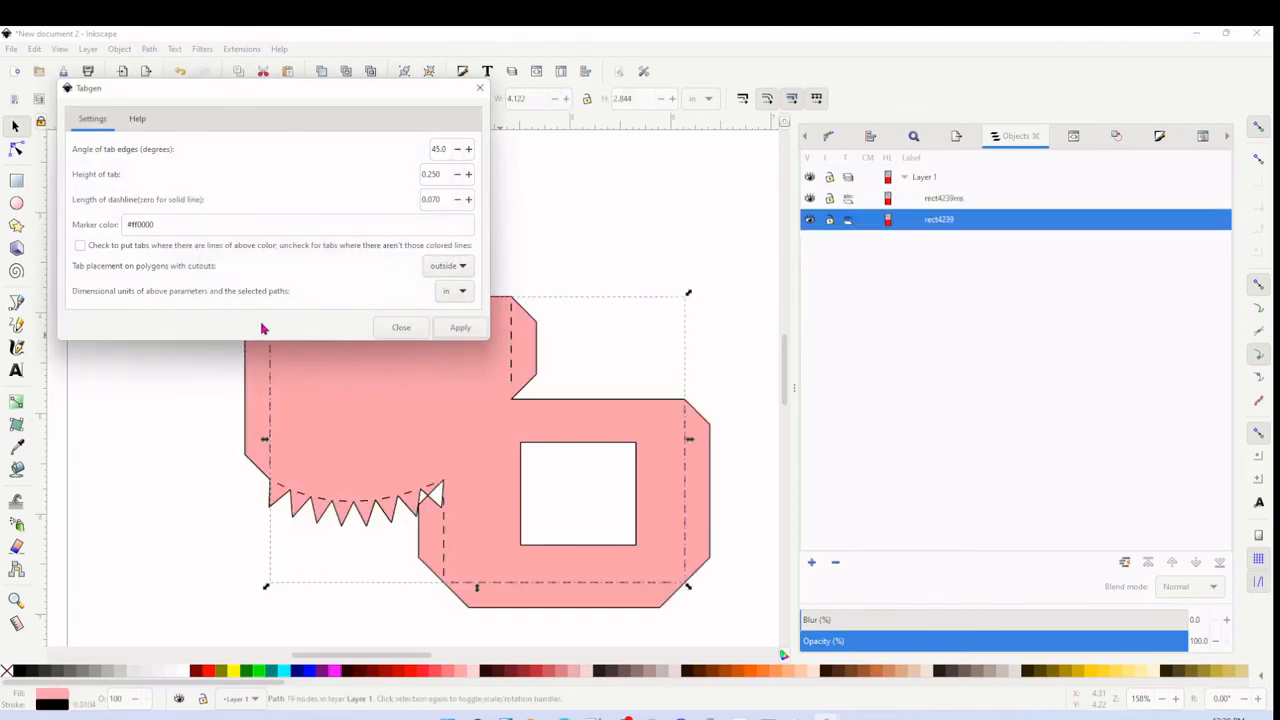
pyautogui.click(479, 88)
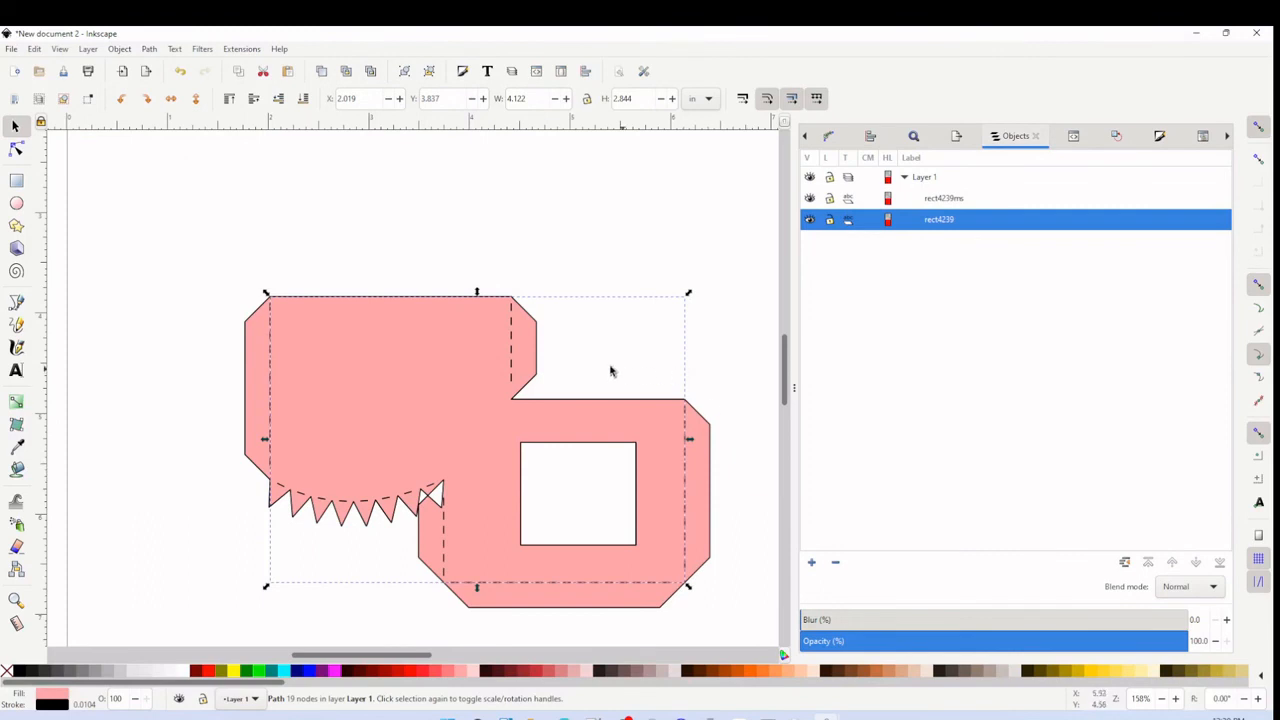
# Move the tabbed shape down and the original untabbed shape up, separating the two copies on the canvas.
pyautogui.click(630, 413)
pyautogui.moveTo(630, 414); pyautogui.dragTo(617, 513)
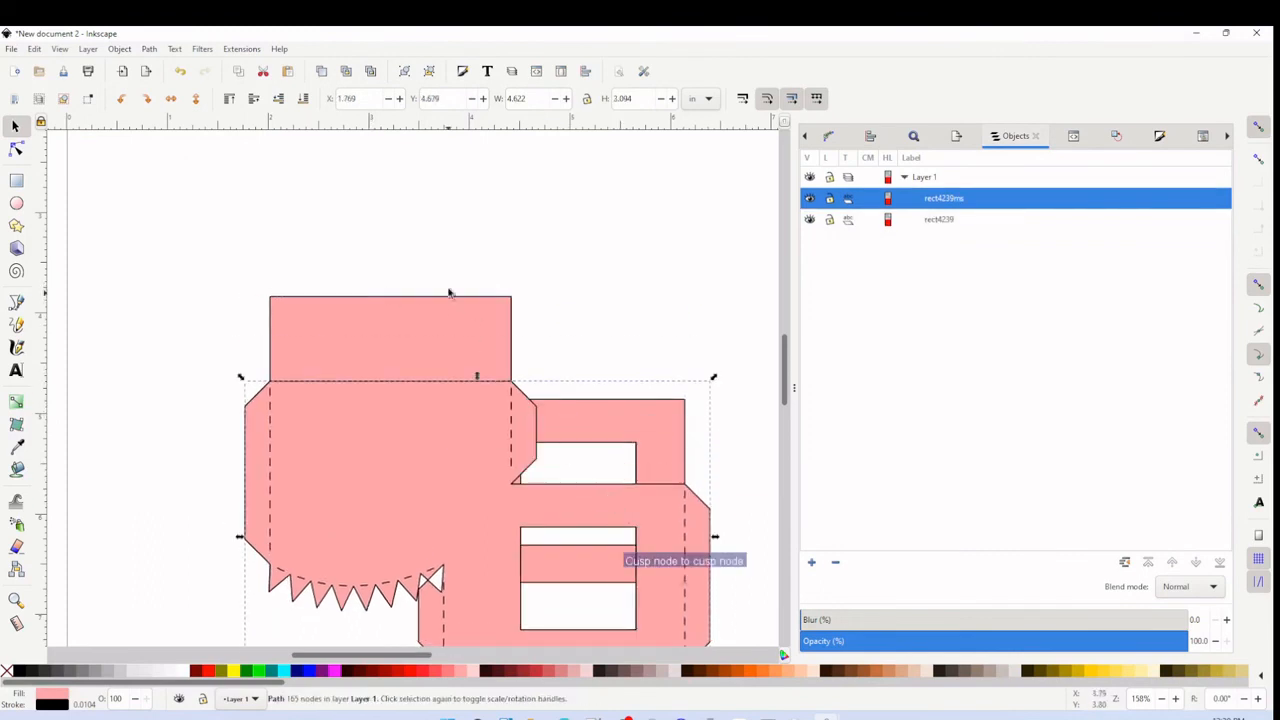
pyautogui.moveTo(470, 340); pyautogui.dragTo(577, 183)
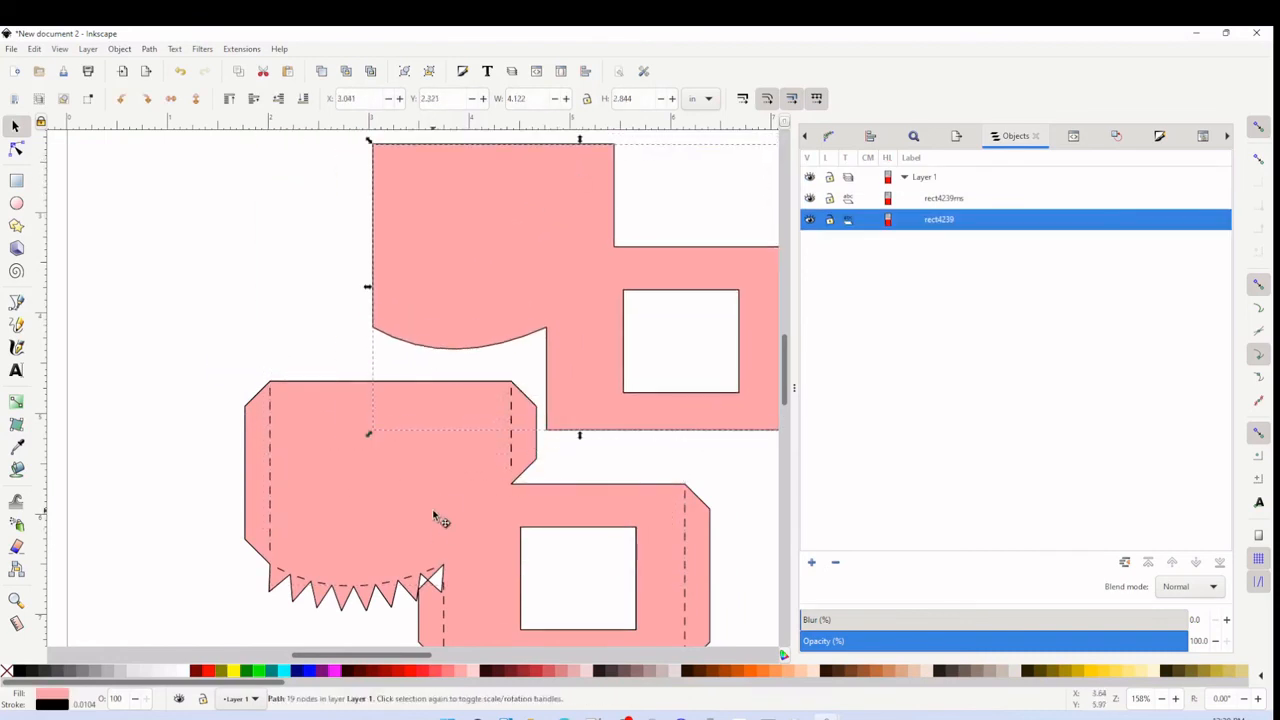
pyautogui.moveTo(434, 512); pyautogui.dragTo(346, 521)
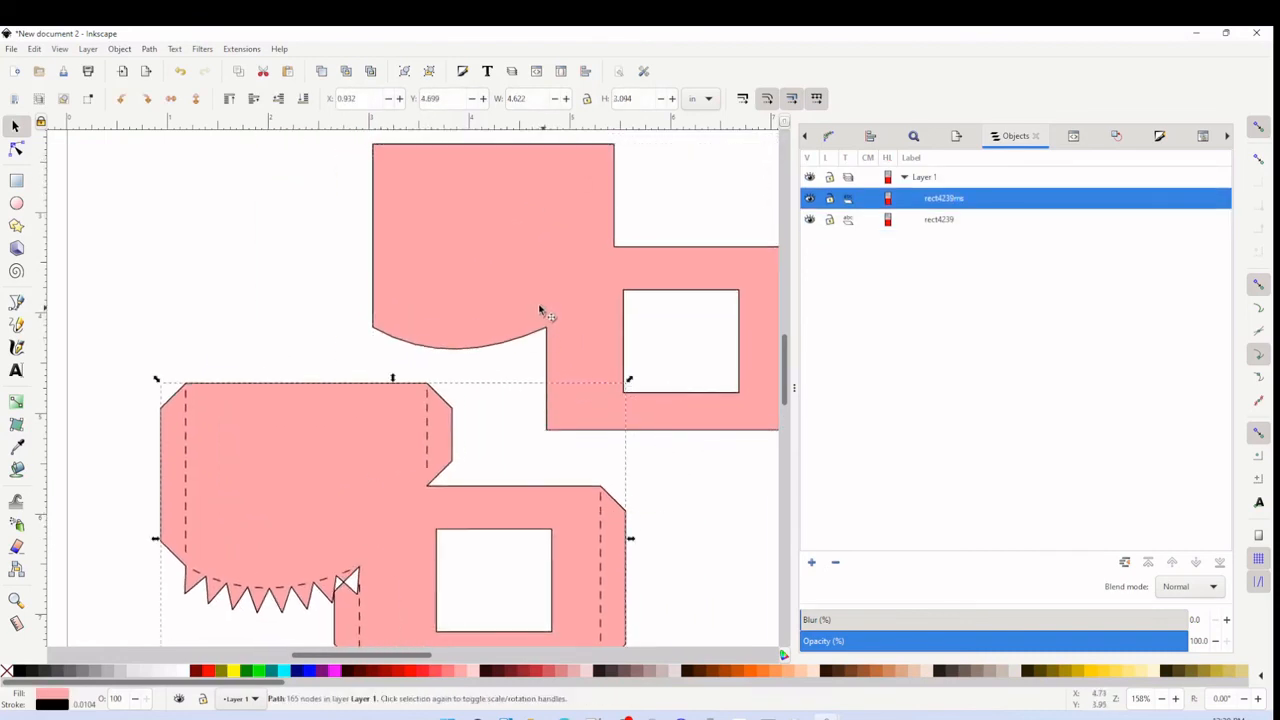
# Fill the original untabbed shape with cyan.
pyautogui.click(526, 282)
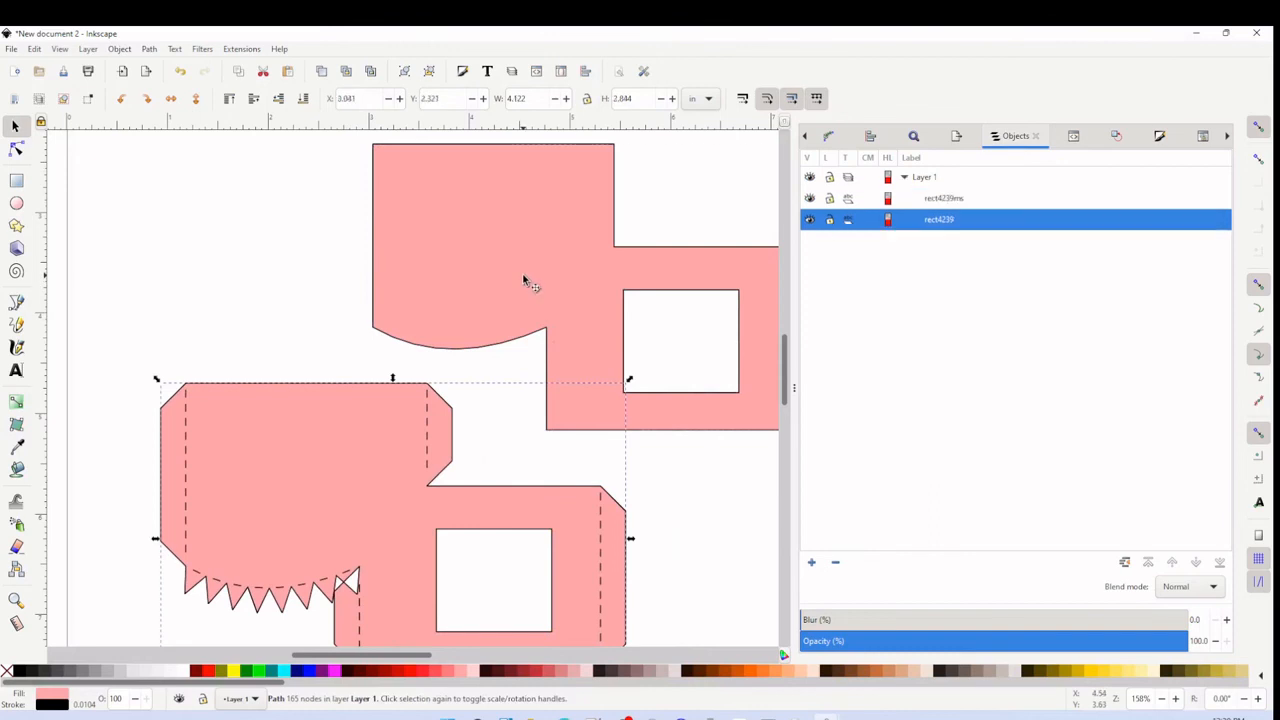
pyautogui.click(290, 670)
pyautogui.scroll(-1, 527, 470)
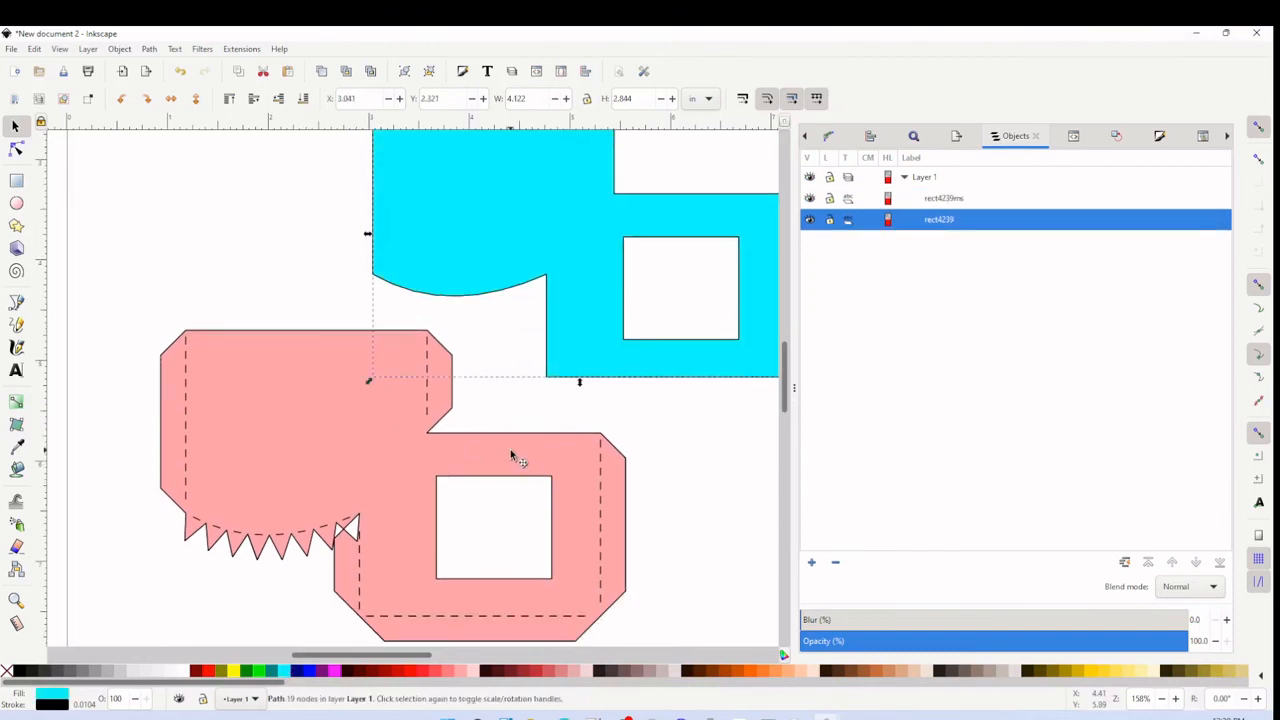
# Overlay the cyan shape on the tabbed shape, raised to the top and with its edges aligned to the fold lines.
pyautogui.scroll(-1, 510, 449)
pyautogui.moveTo(540, 314); pyautogui.dragTo(405, 475)
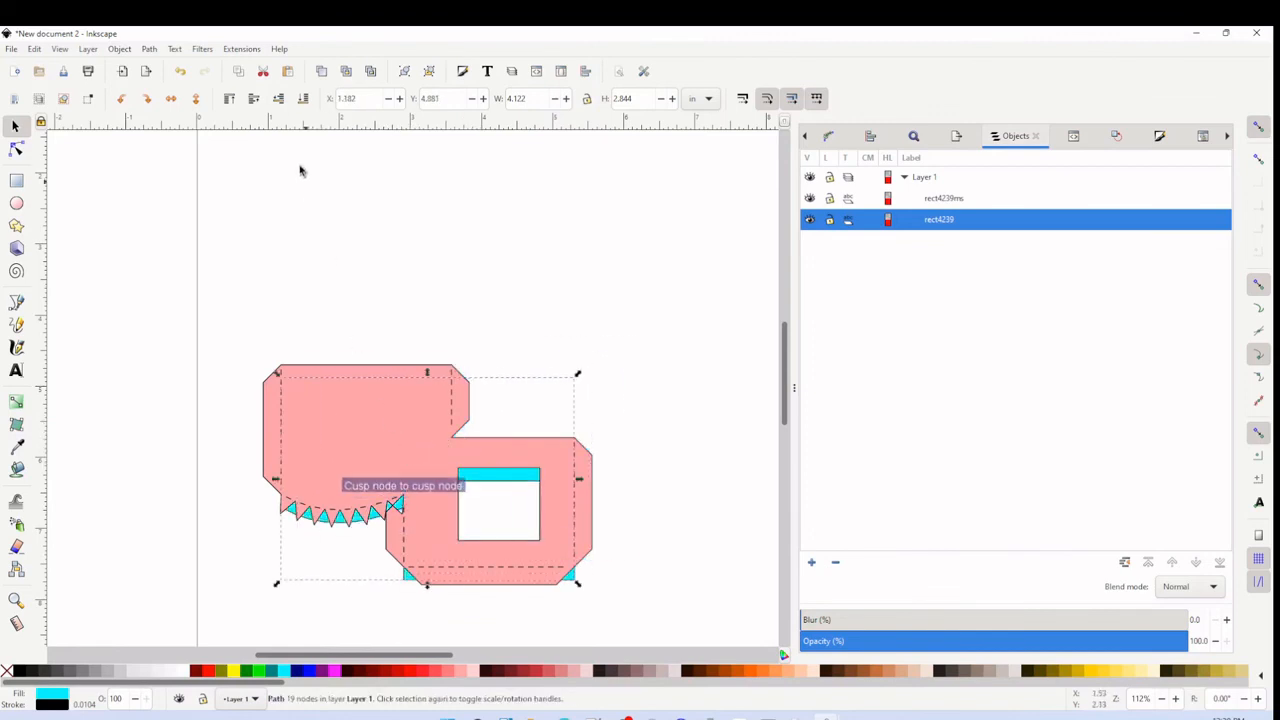
pyautogui.click(231, 99)
pyautogui.moveTo(390, 440); pyautogui.dragTo(543, 452)
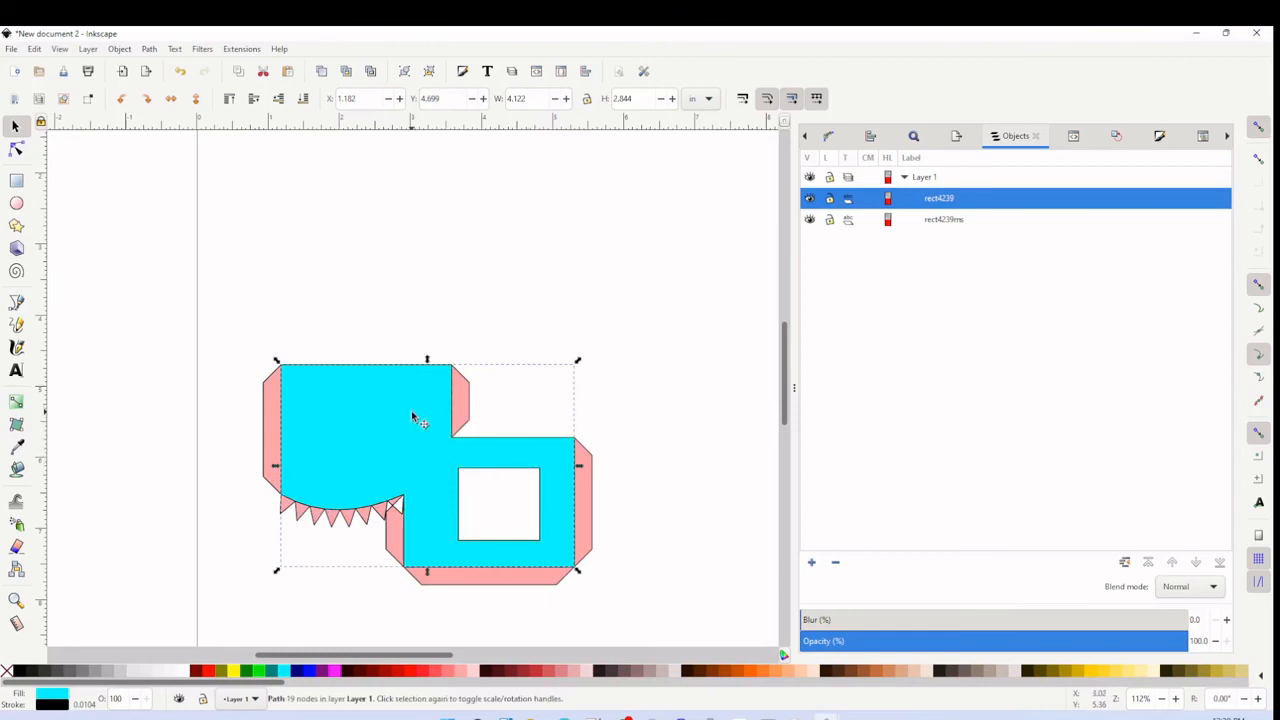
# Move the cyan shape off the tabbed shape to the empty area above it and clear the selection.
pyautogui.moveTo(413, 418); pyautogui.dragTo(512, 220)
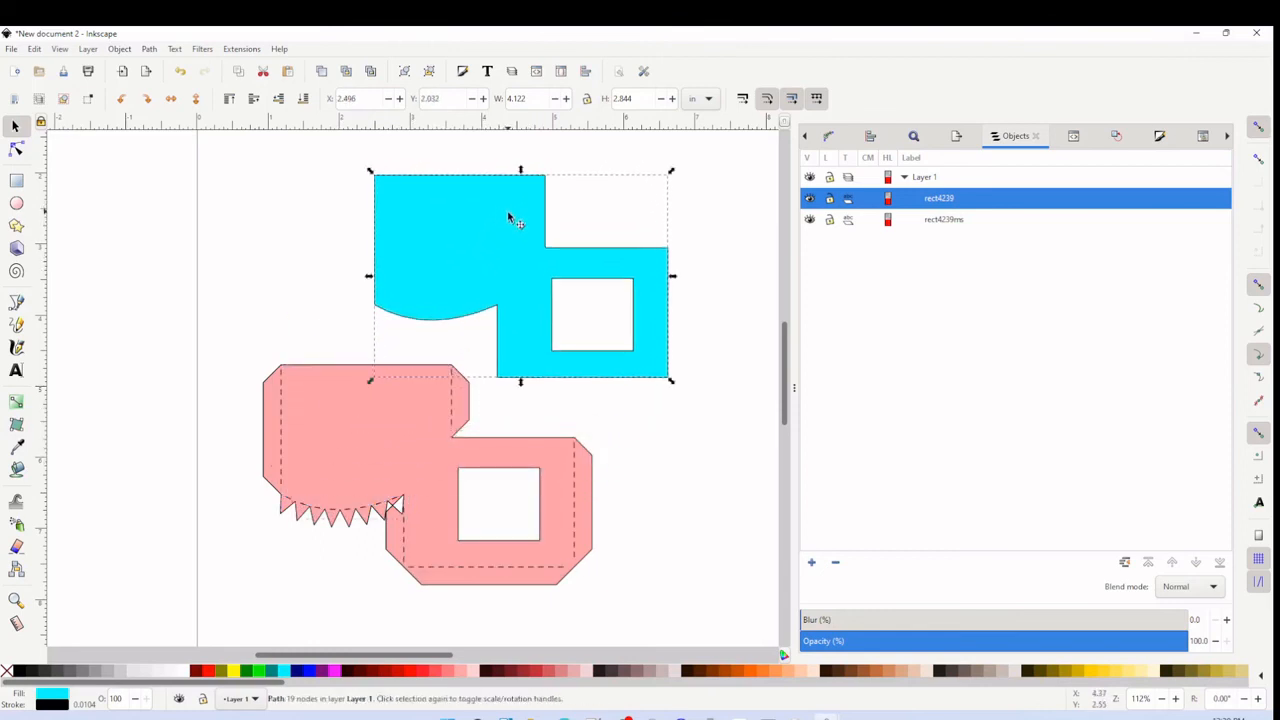
pyautogui.click(563, 413)
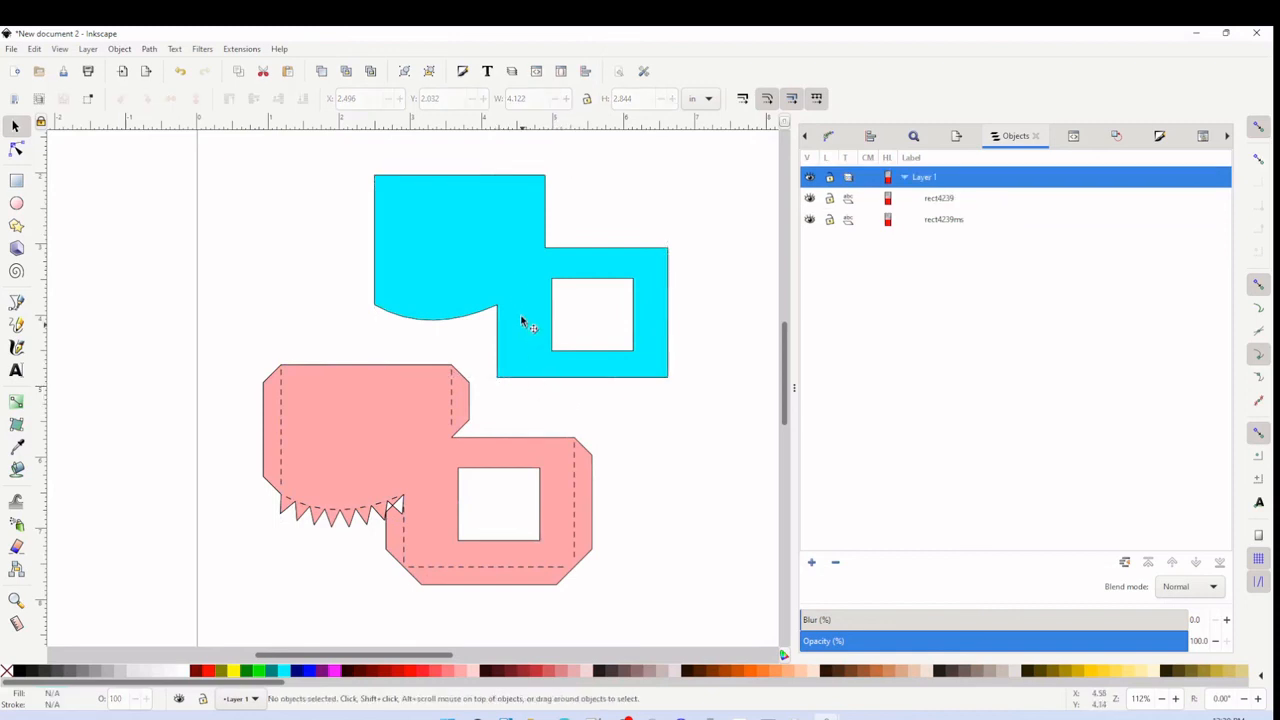